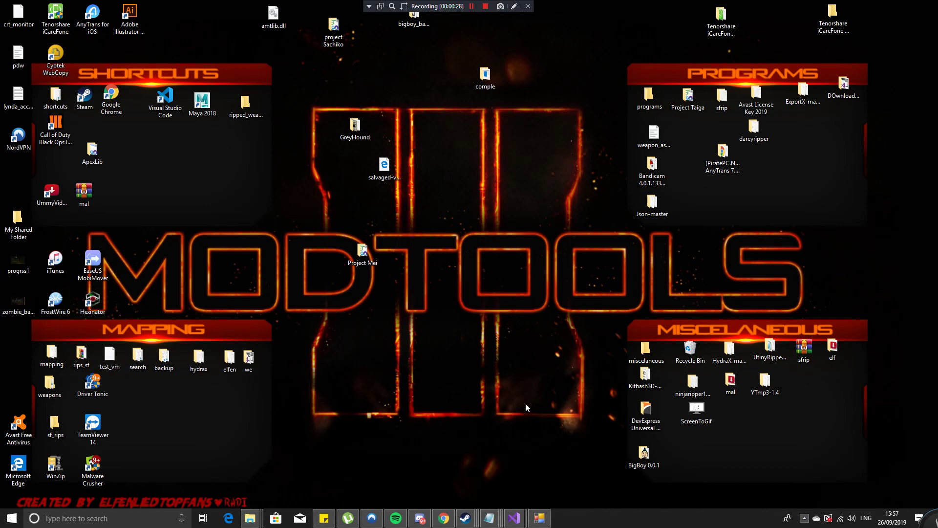
Step: Restore and recentre Project Sachiko, then delete the previous model URL from the SketchFab Url box
left_click(540, 518)
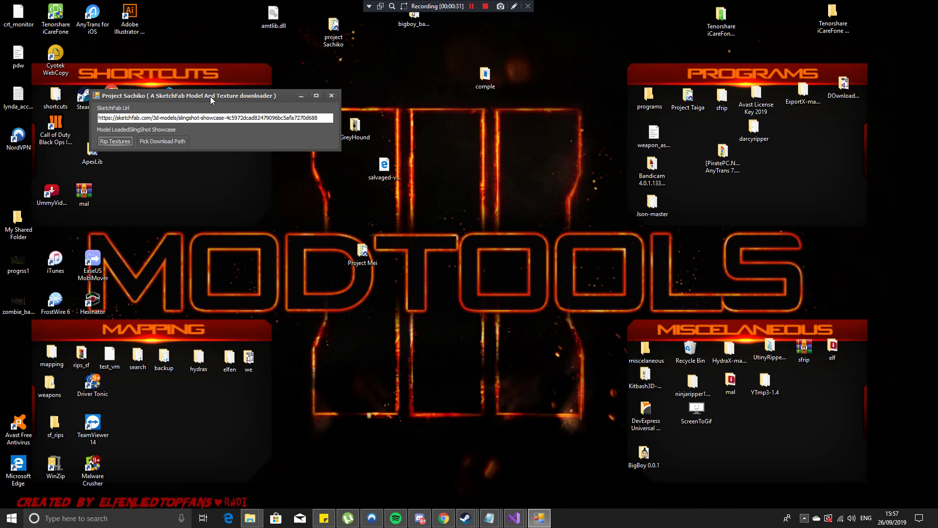
left_click_drag(211, 100, 537, 136)
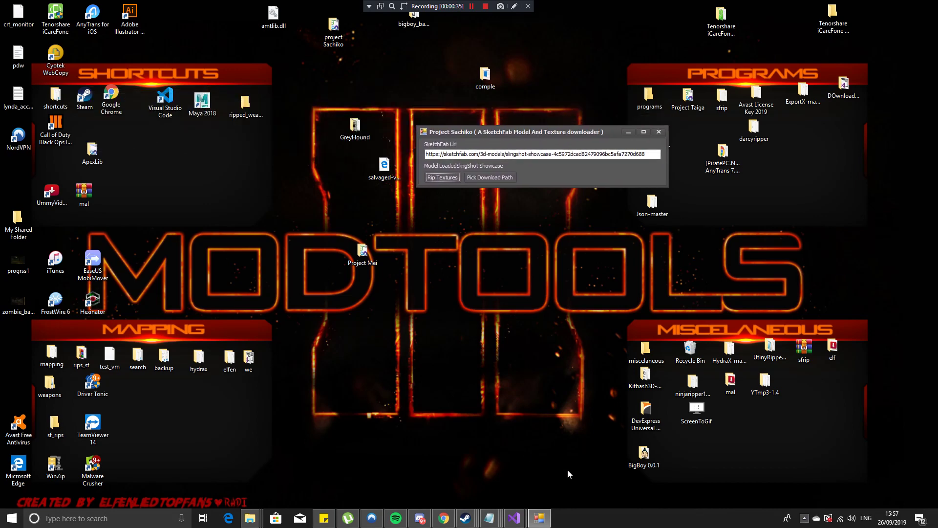
left_click_drag(657, 154, 273, 158)
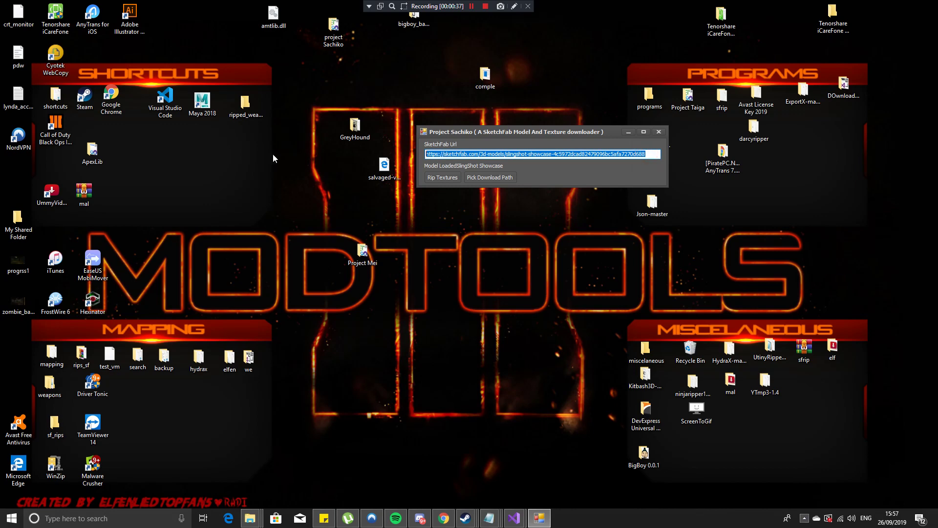
key("BackSpace")
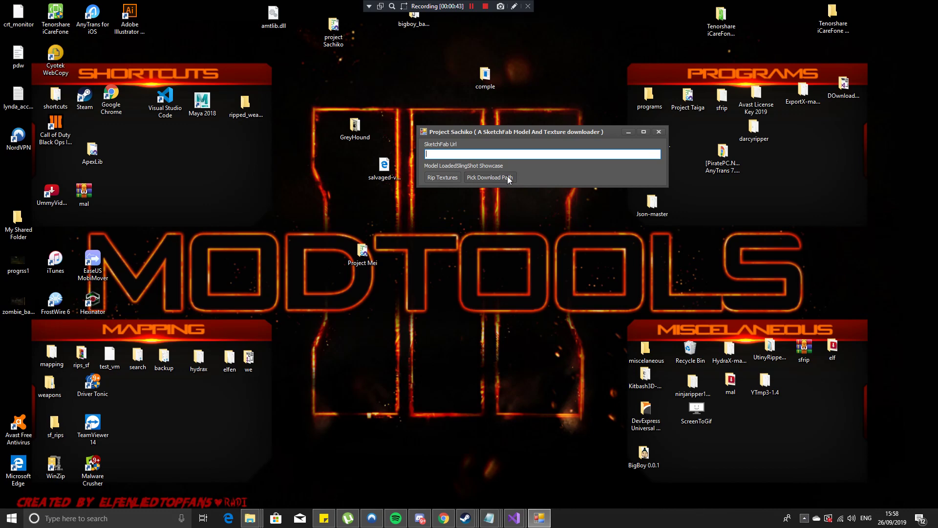
Step: Choose the Desktop's sf_rips folder as the Project Sachiko download path
left_click(484, 178)
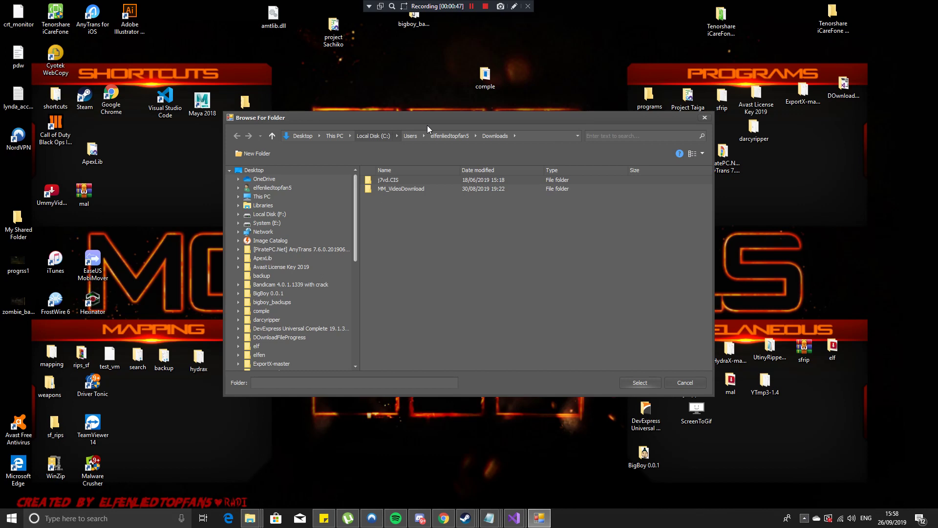
left_click_drag(383, 122, 374, 100)
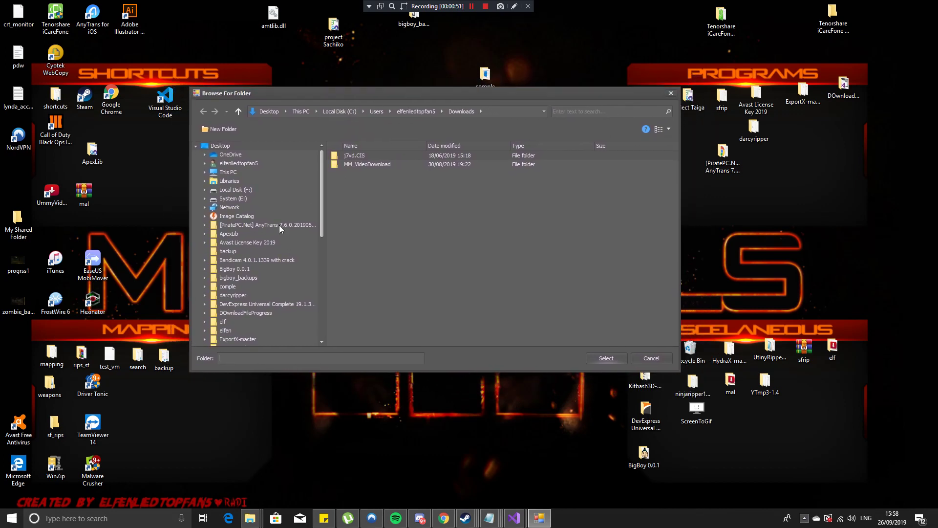
scroll(245, 268, "down", 10)
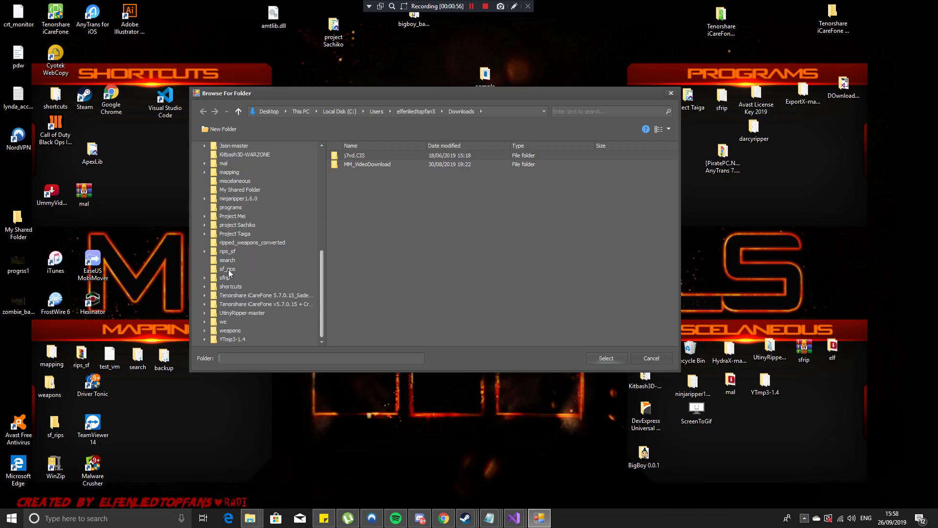
left_click(229, 270)
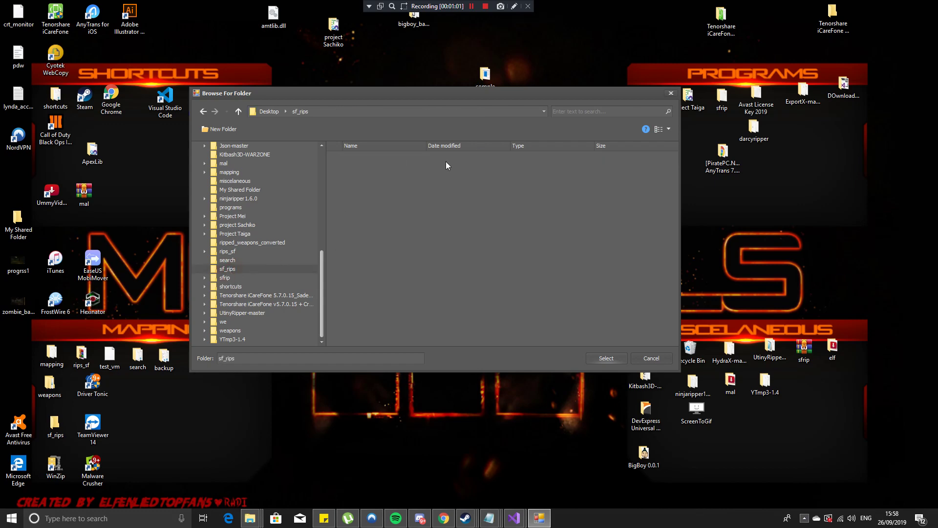
Step: Switch the download path to the Downloads folder under This PC
left_click(606, 357)
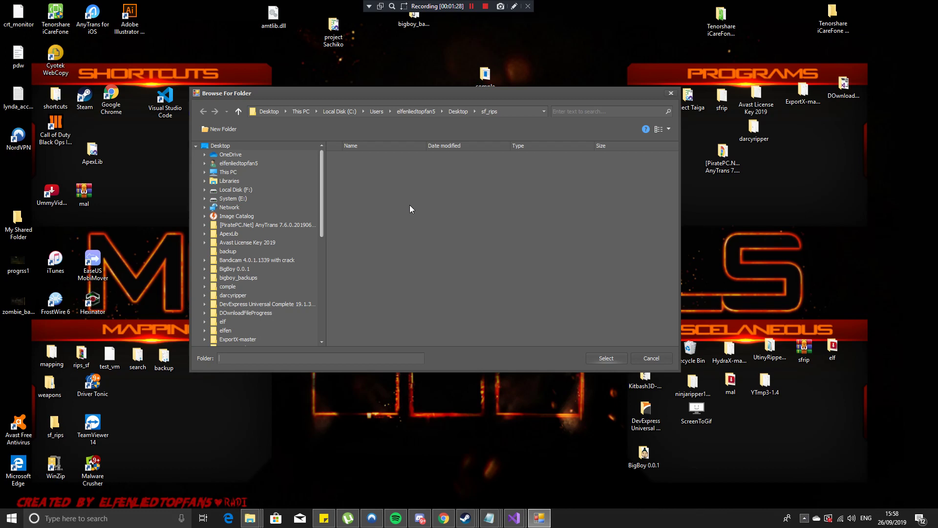
left_click(229, 172)
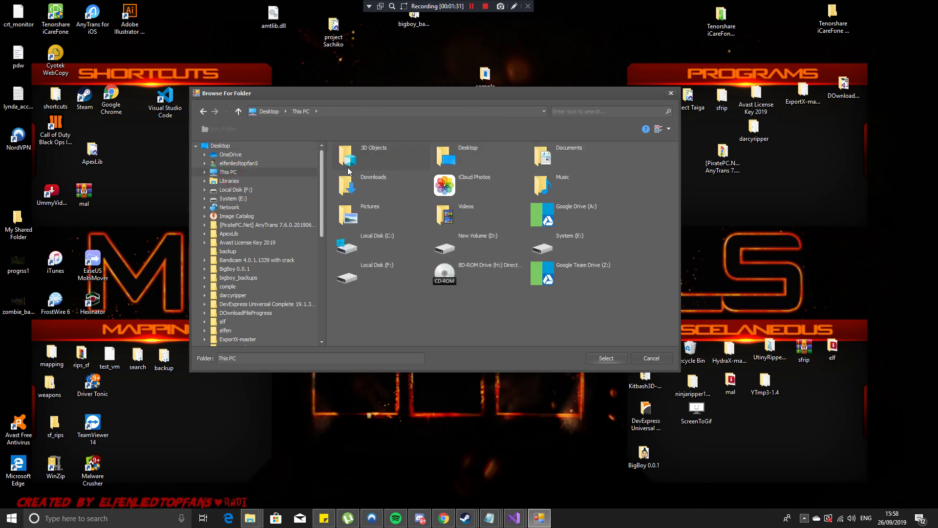
double_click(412, 181)
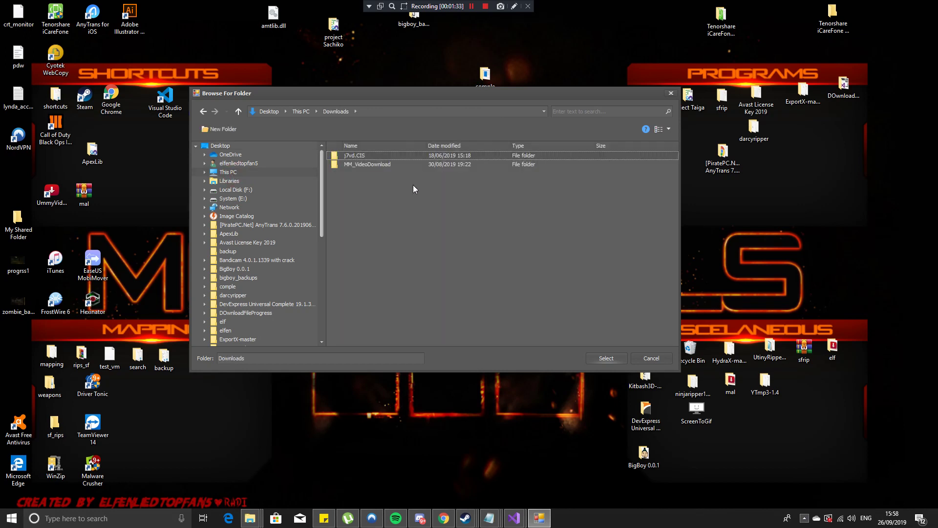
left_click(605, 358)
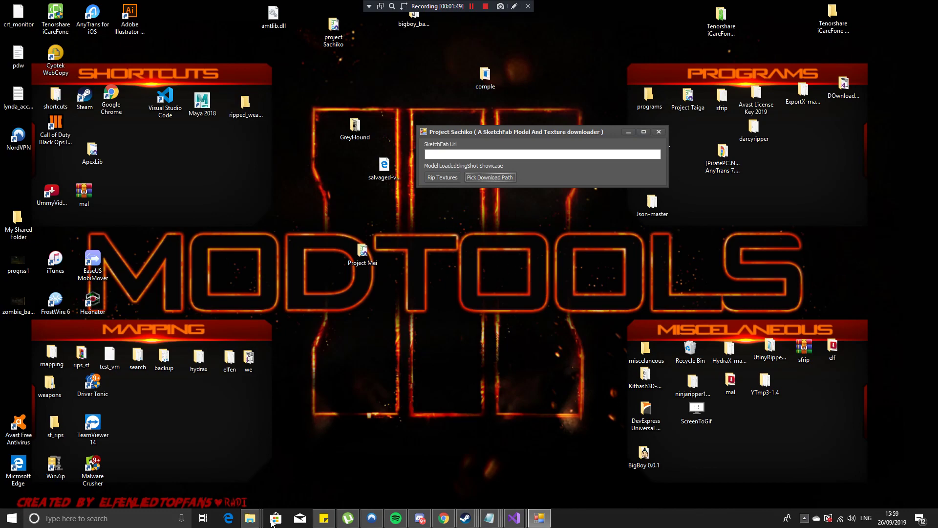
Step: Copy the SlingShot Showcase Sketchfab page address from Chrome's address bar
left_click(442, 519)
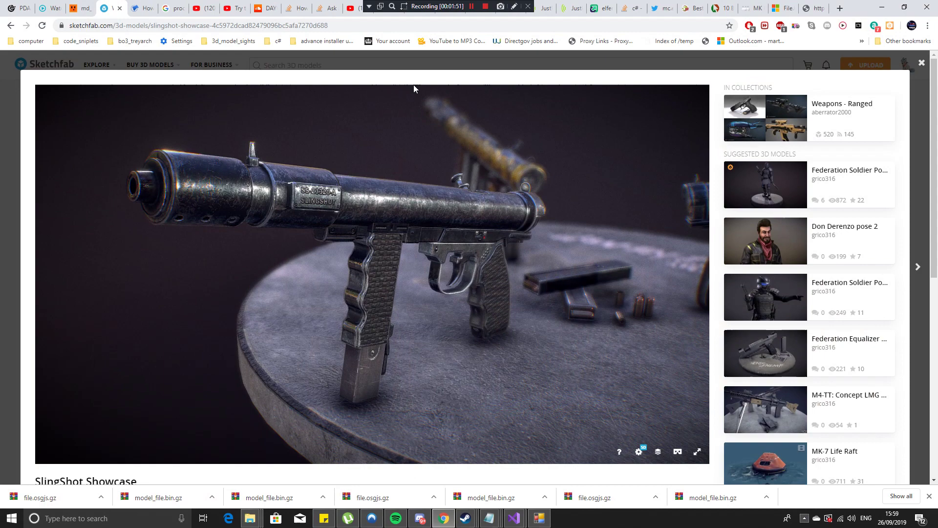
scroll(486, 178, "down", 2)
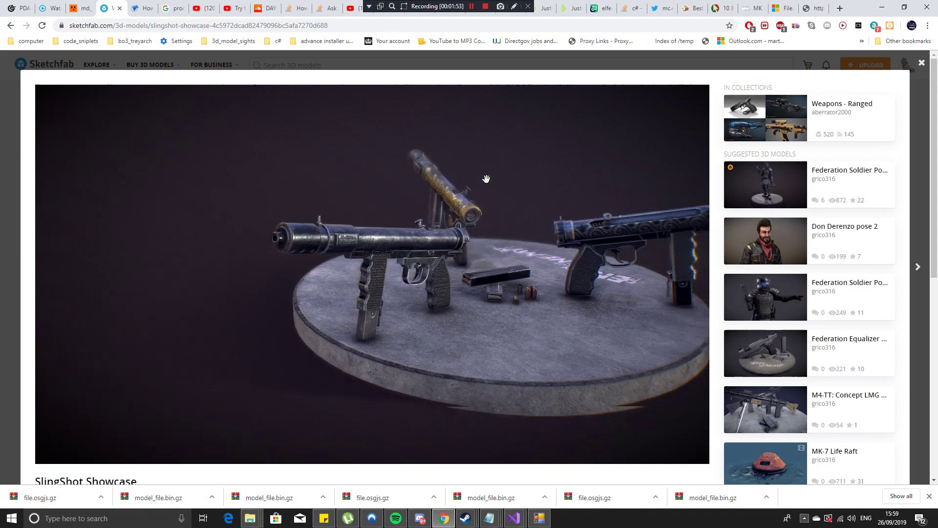
mouse_move(487, 178)
left_mouse_down()
mouse_move(521, 216)
mouse_move(471, 236)
mouse_move(549, 220)
mouse_move(451, 257)
left_mouse_up()
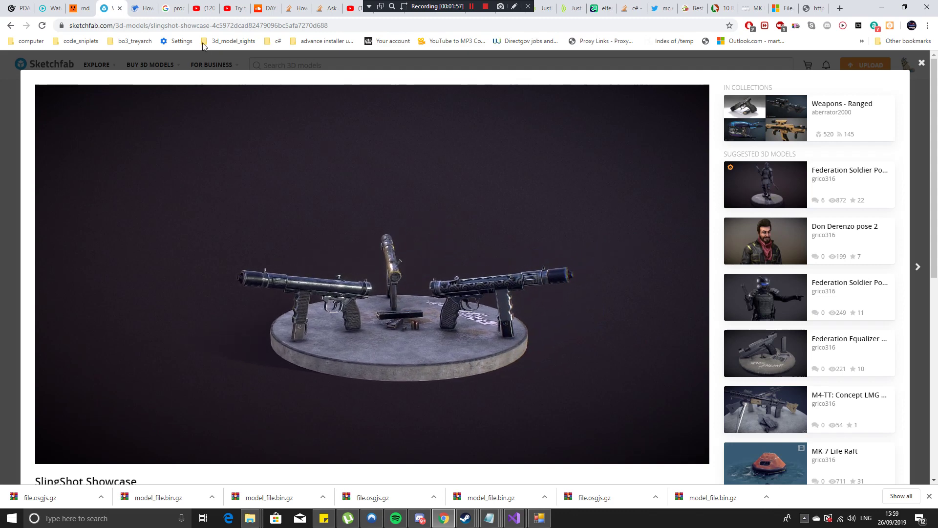
left_click(218, 27)
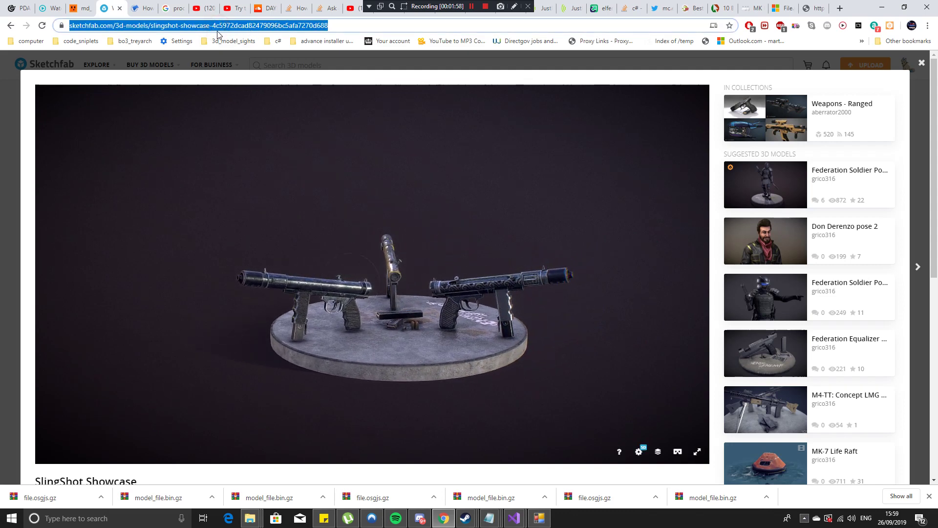
right_click(271, 27)
left_click(292, 96)
Step: Paste the SlingShot Showcase model URL into Project Sachiko's SketchFab Url box
left_click(540, 518)
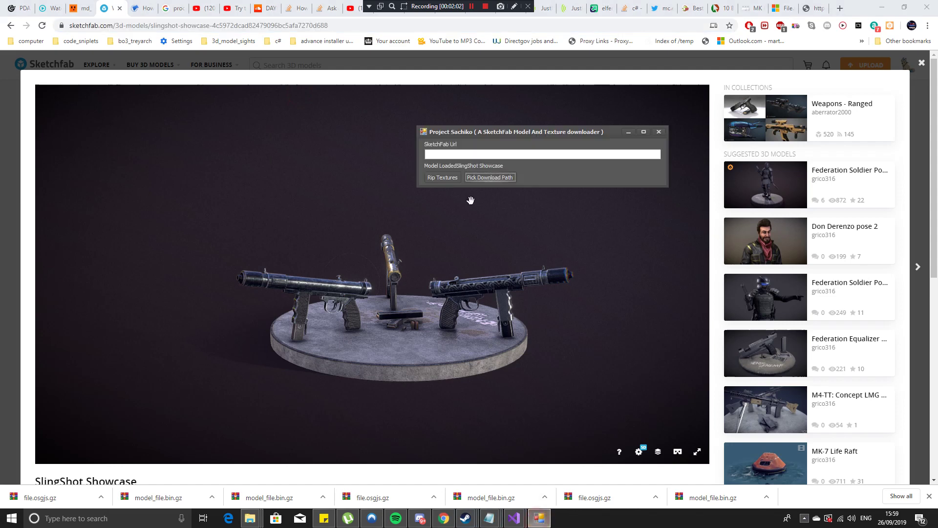
left_click(461, 154)
right_click(460, 155)
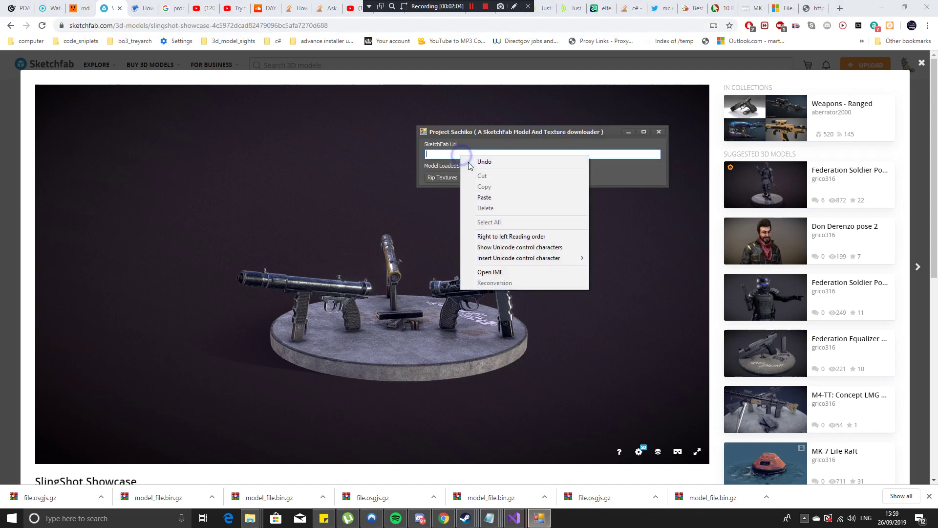
left_click(488, 197)
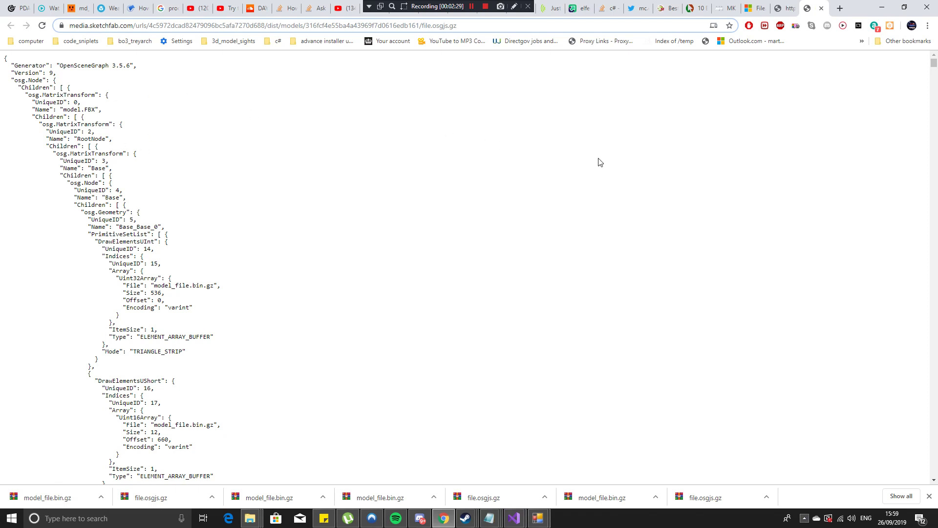
Step: Save the scene data page as file.osgjs into sf_rips > SlingShot Showcase
right_click(422, 156)
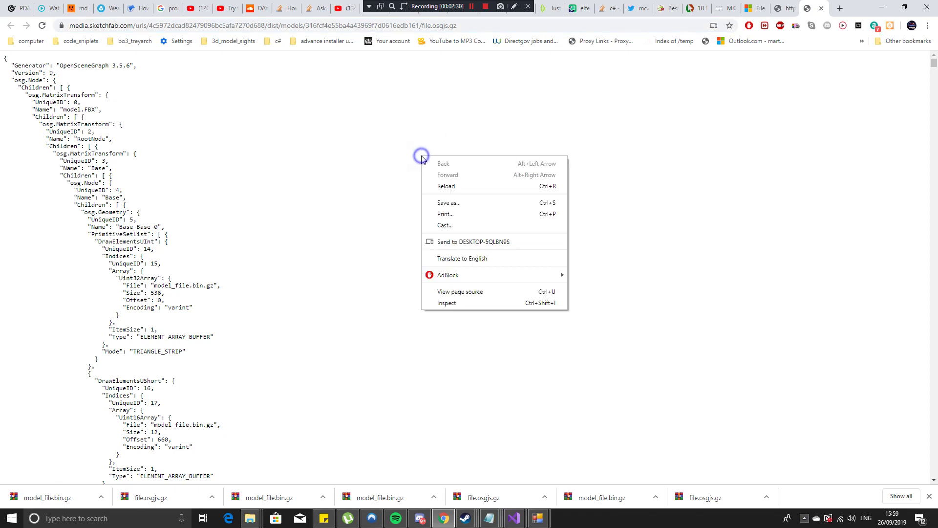
left_click(471, 205)
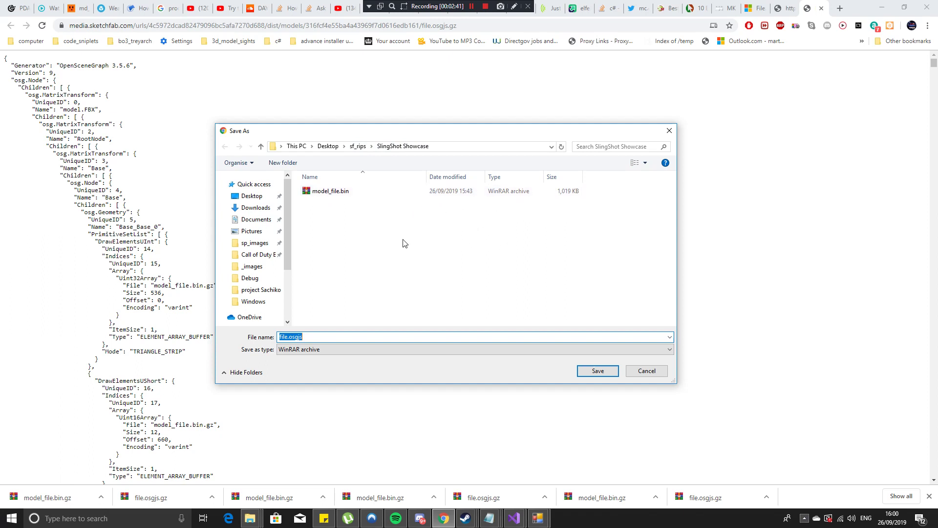
left_click(595, 379)
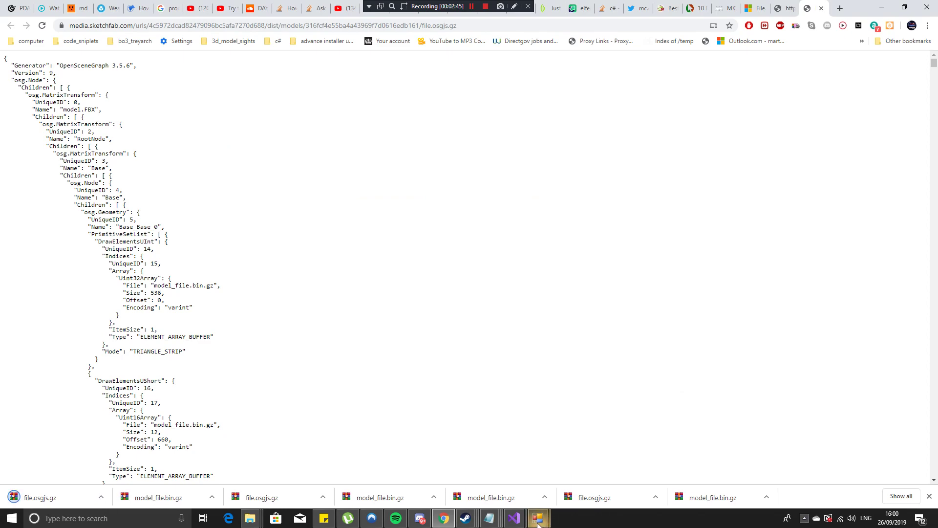
Step: Bring up the texture download progress and close the finished albedo download window
left_click(538, 518)
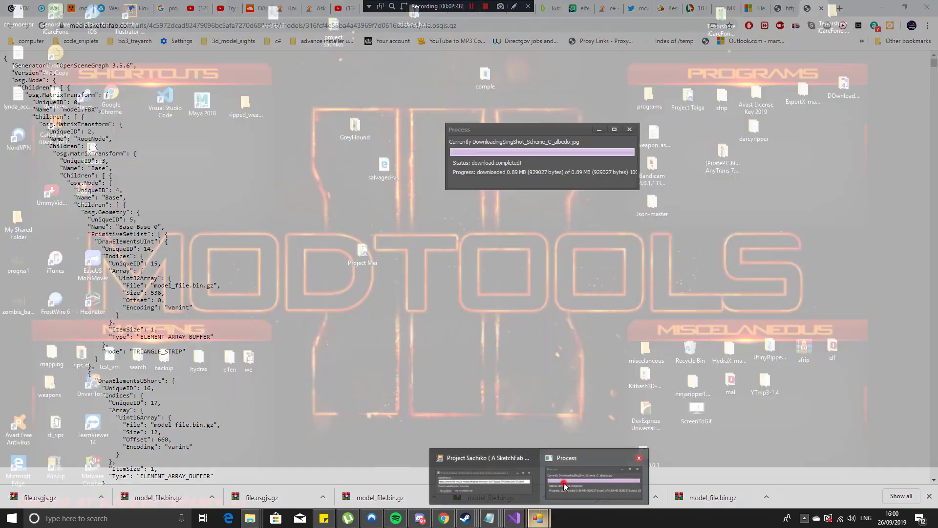
left_click(564, 483)
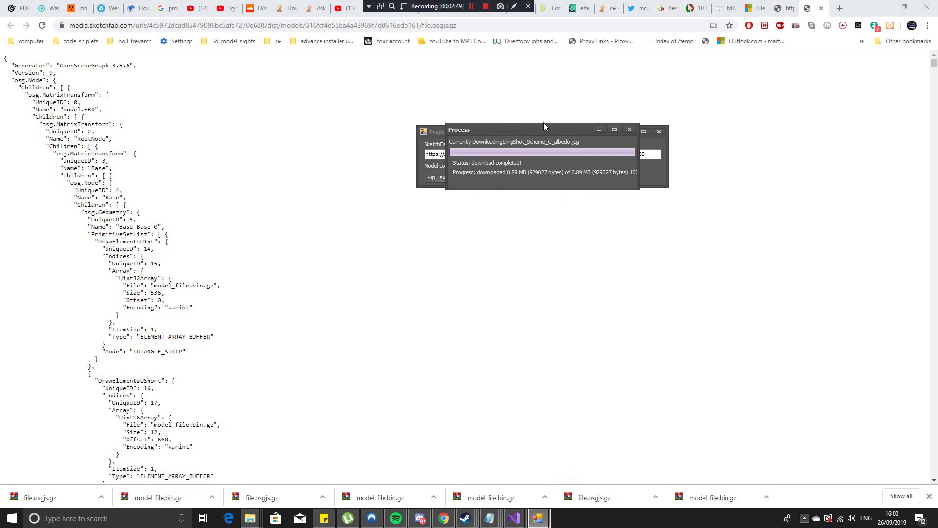
left_click_drag(546, 130, 548, 145)
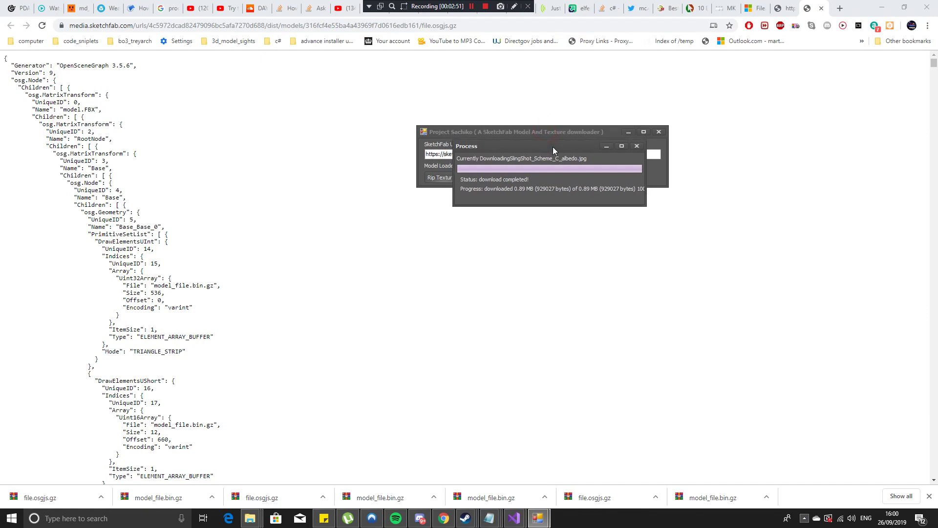
left_click(632, 145)
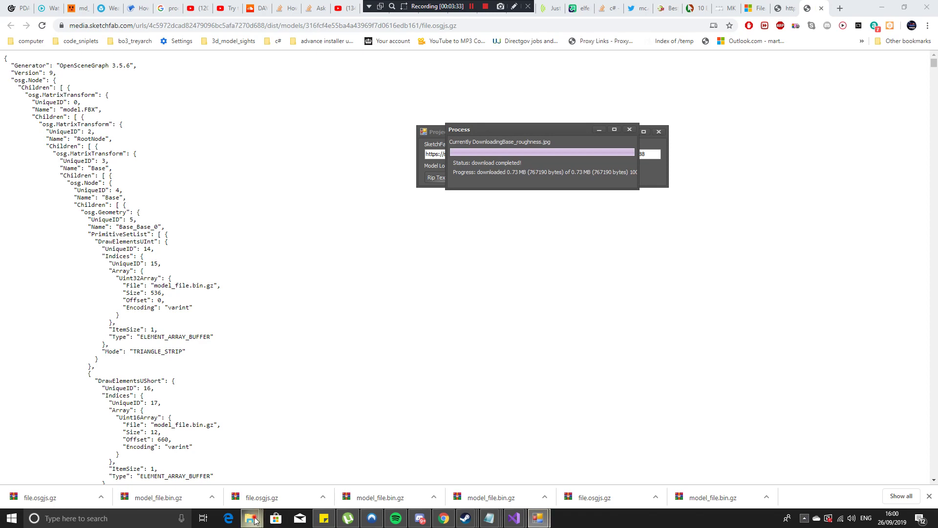
Step: Open the SlingShot Showcase folder inside the sf_rips Explorer window
mouse_move(255, 519)
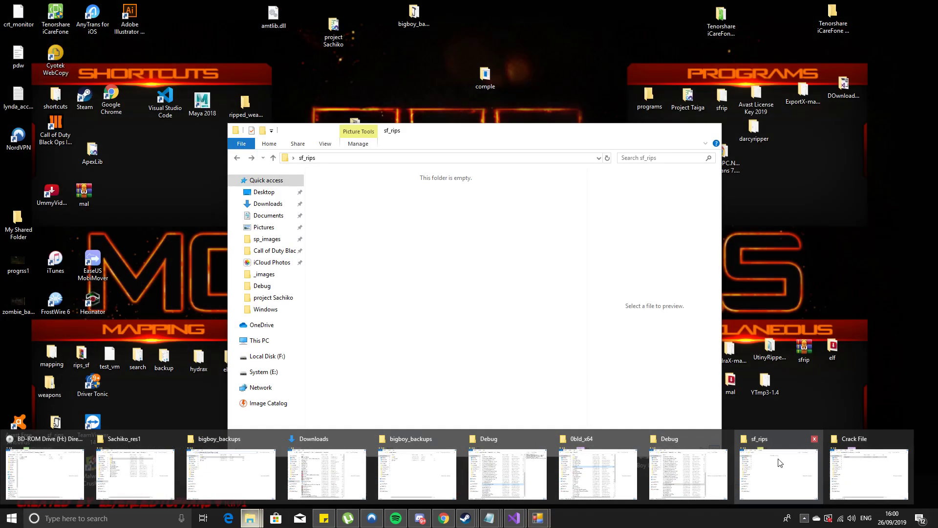
left_click(780, 462)
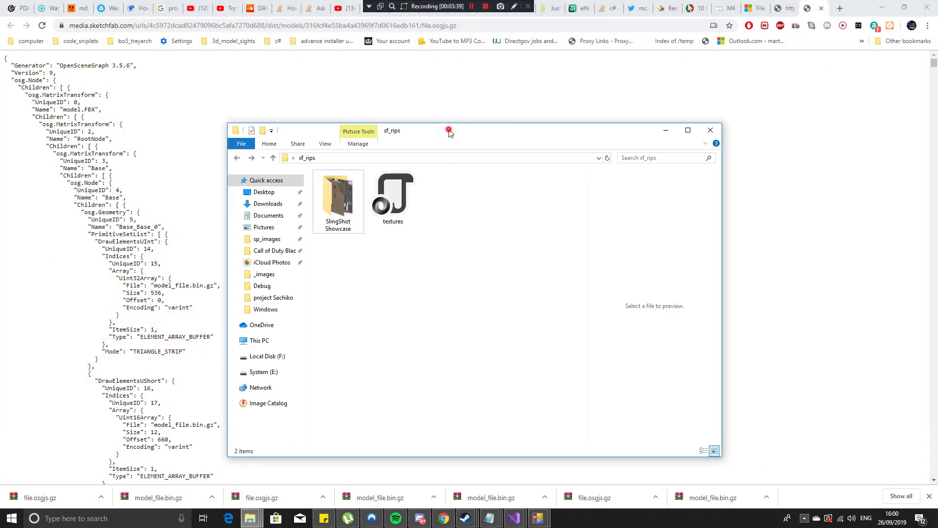
left_click_drag(447, 129, 589, 119)
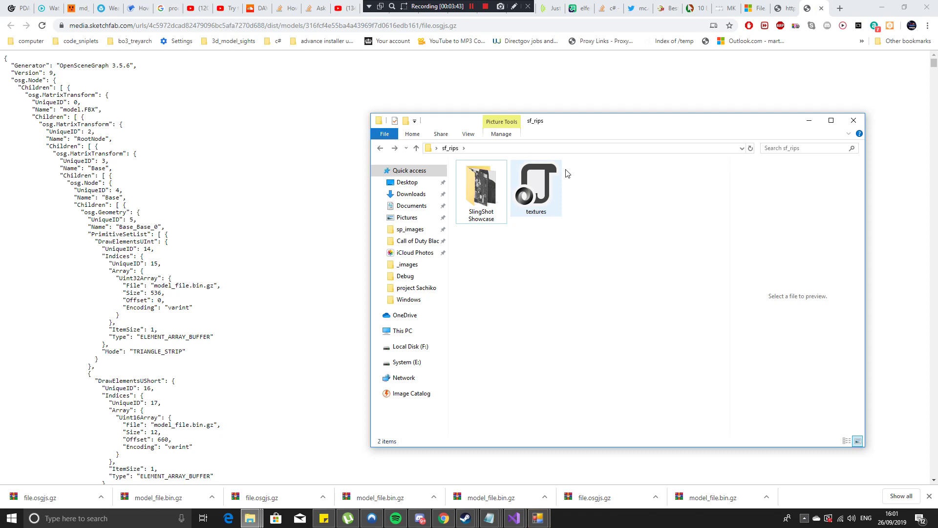
left_click_drag(561, 121, 558, 206)
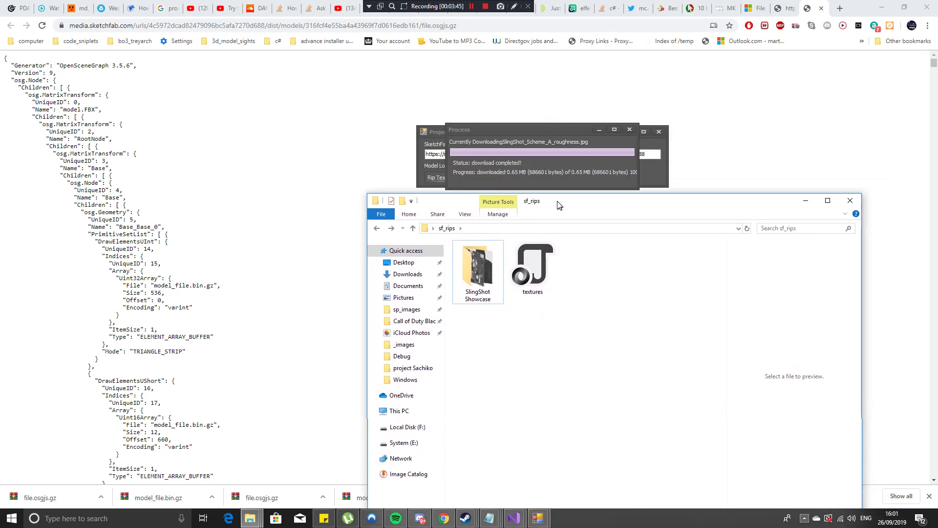
double_click(478, 274)
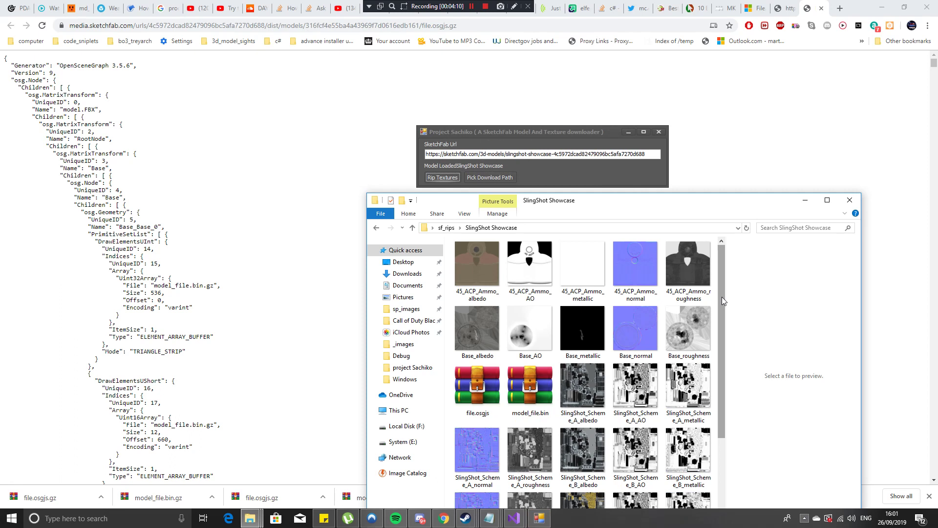
Step: Copy the SlingShot Showcase folder's full path from the address bar
left_click_drag(616, 210, 454, 202)
left_click(394, 221)
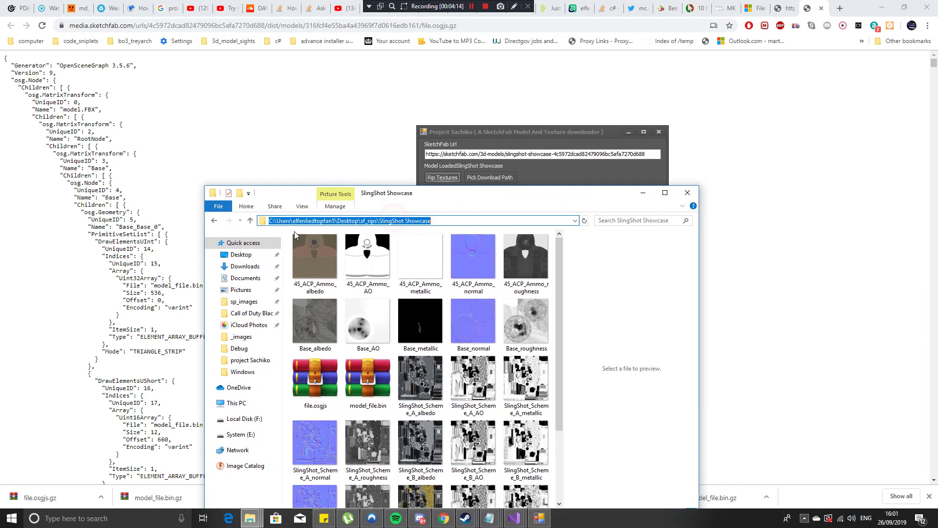
right_click(400, 220)
left_click(428, 253)
Step: Launch Blender 2.49 from the 0bld_x64 folder
left_click(250, 518)
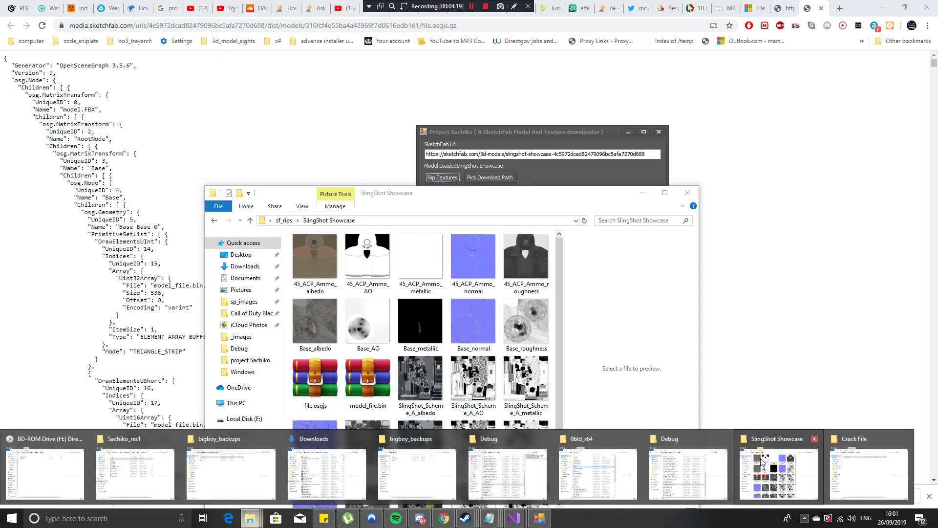
mouse_move(679, 466)
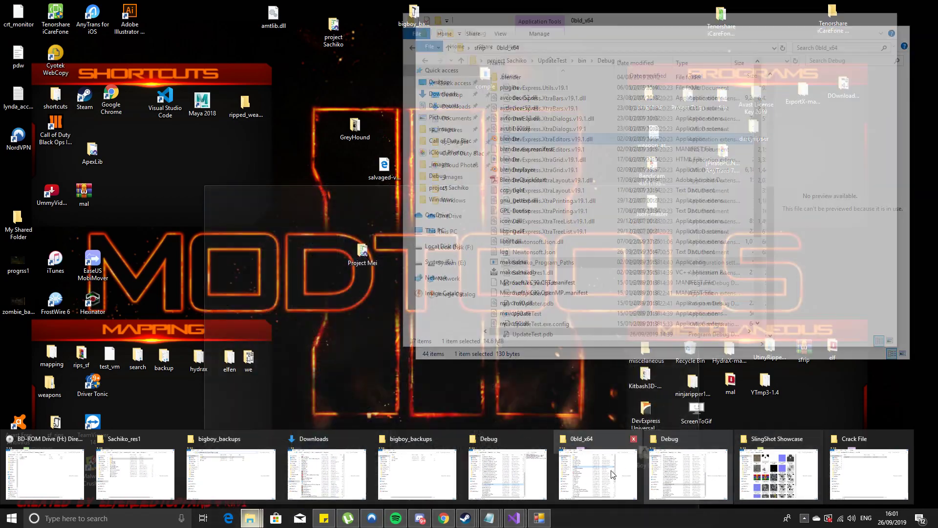
left_click(598, 473)
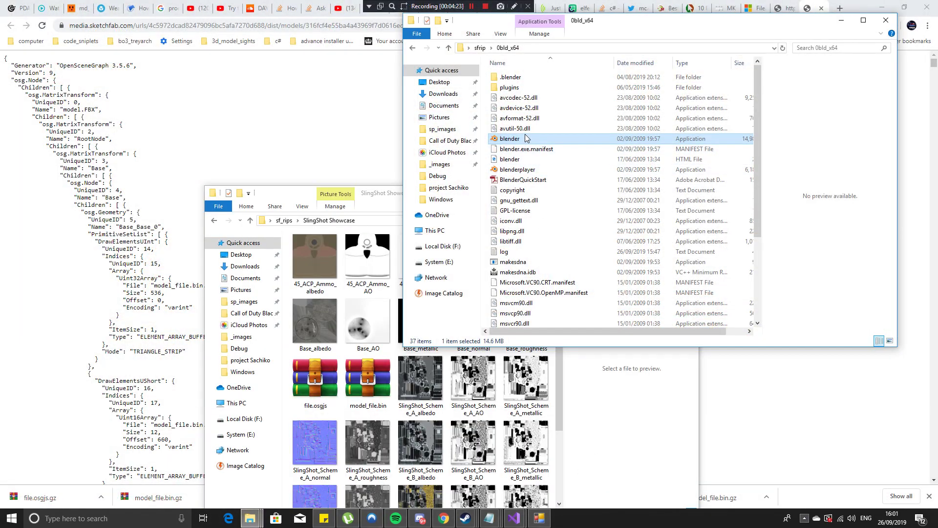
double_click(532, 139)
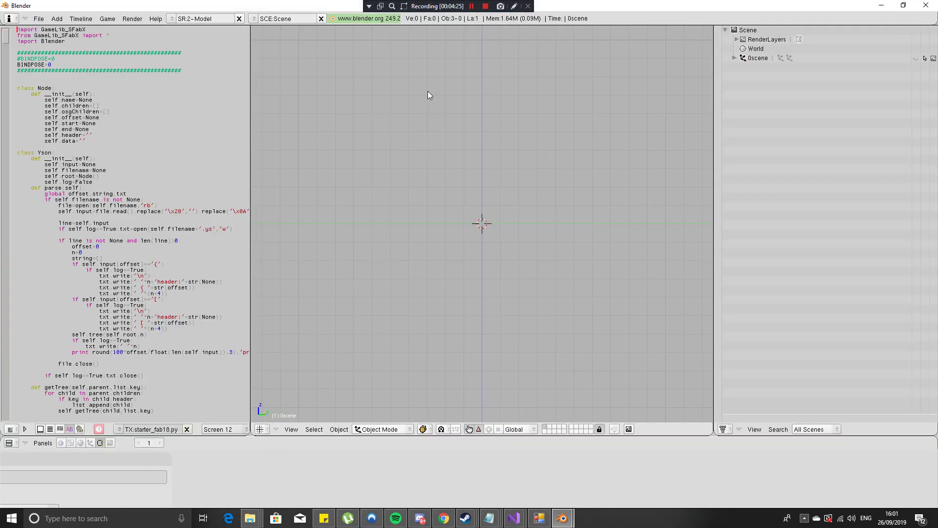
Step: Run the import script with the pasted SlingShot Showcase folder path and import the model
right_click(177, 121)
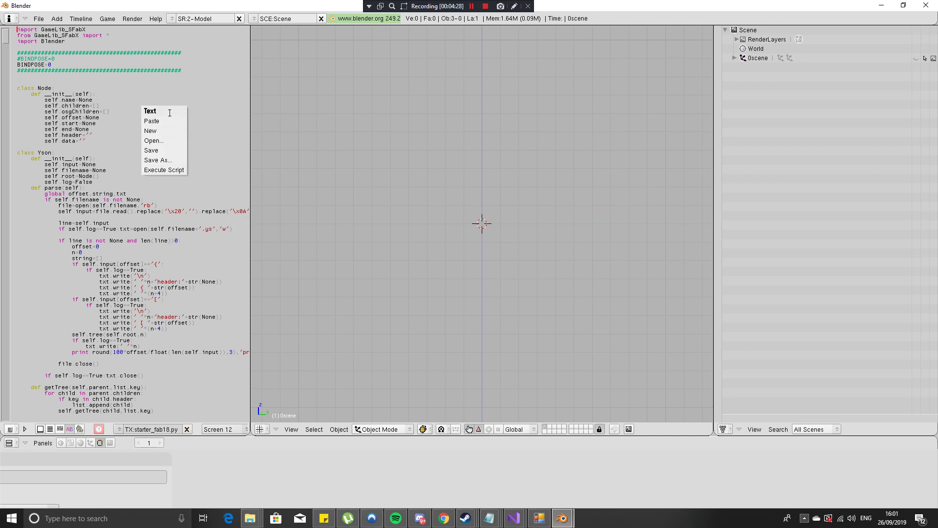
left_click(165, 170)
left_click(166, 37)
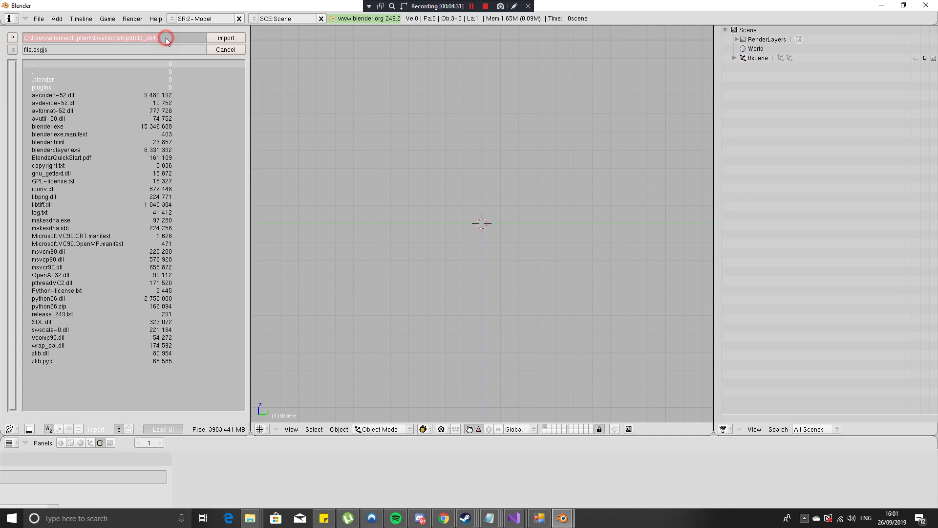
key("ctrl+v")
key("Return")
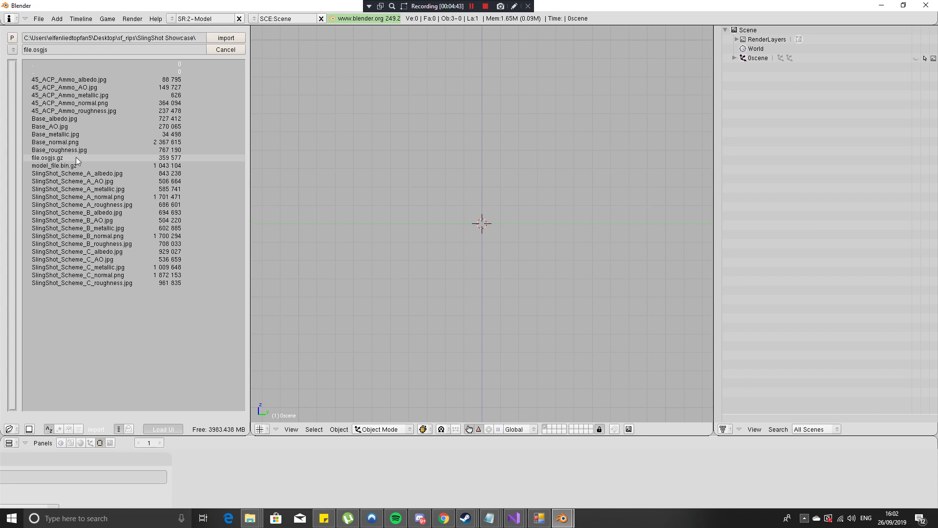
left_click(227, 39)
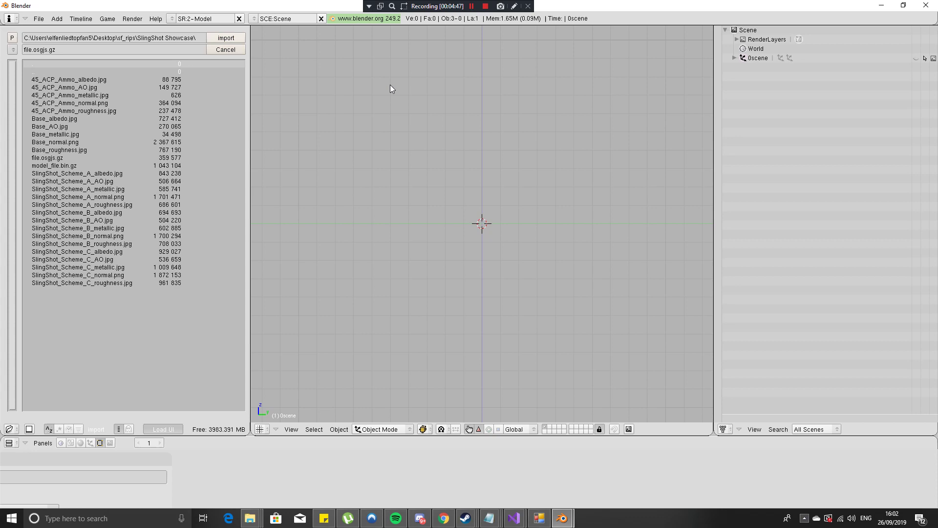
scroll(464, 128, "down", 5)
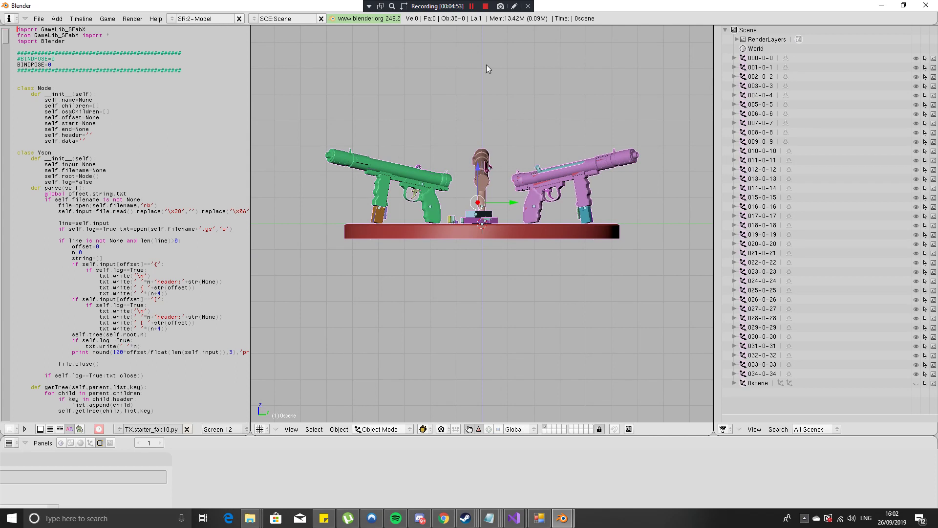
Step: Look through the File menu's Import/Export options, then close Blender 2.49
left_click(38, 19)
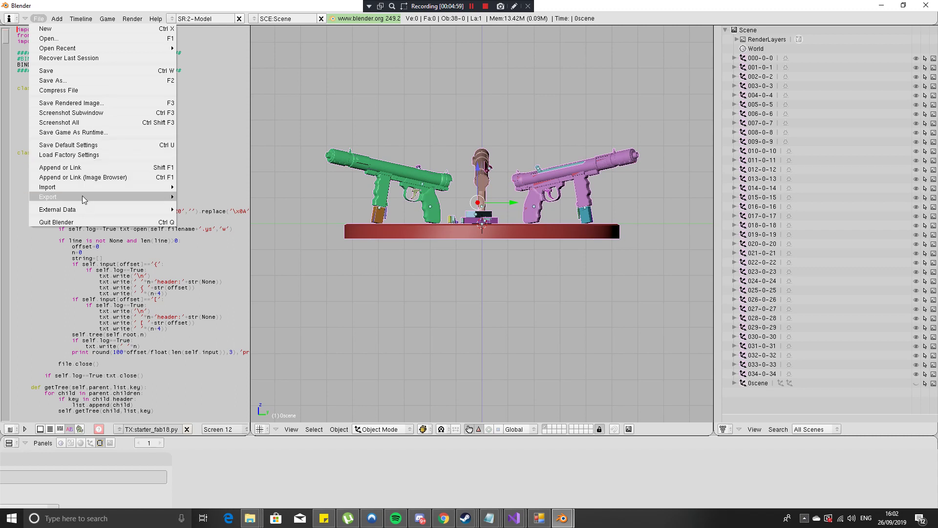
mouse_move(84, 197)
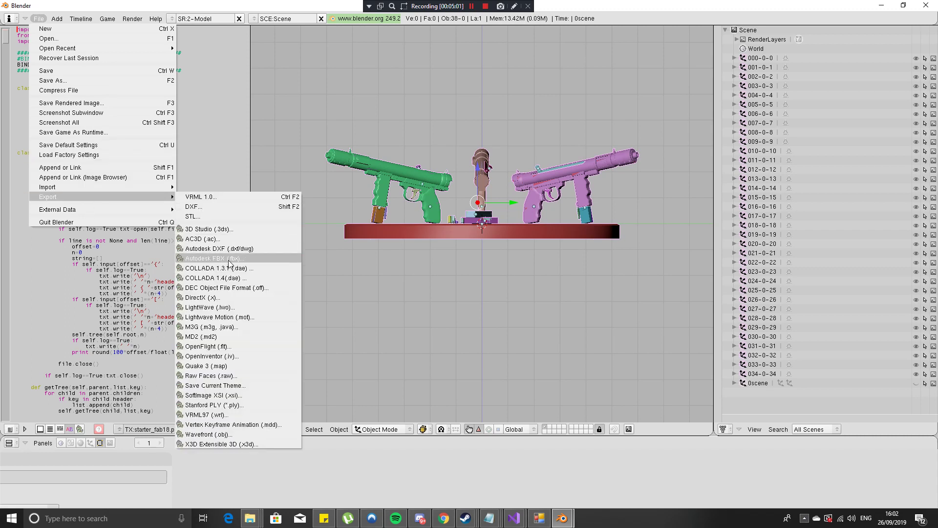
left_click(601, 82)
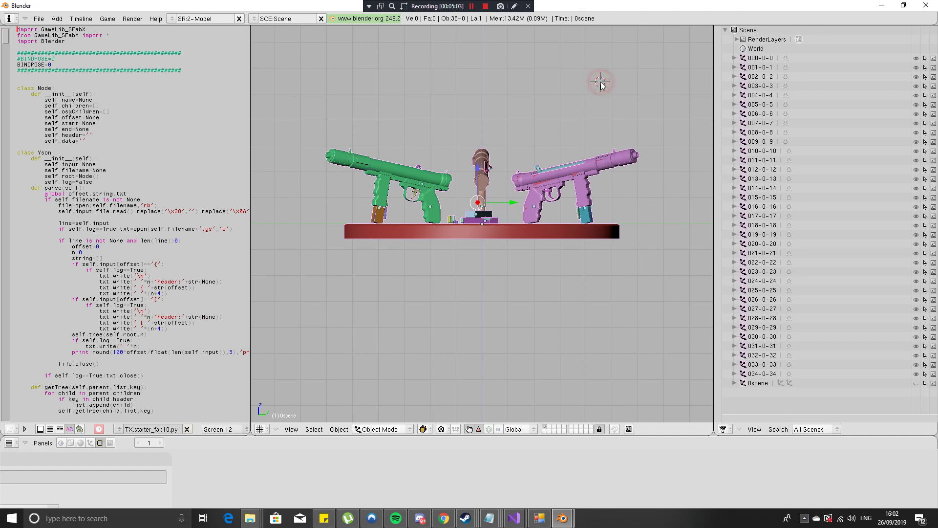
left_click(925, 5)
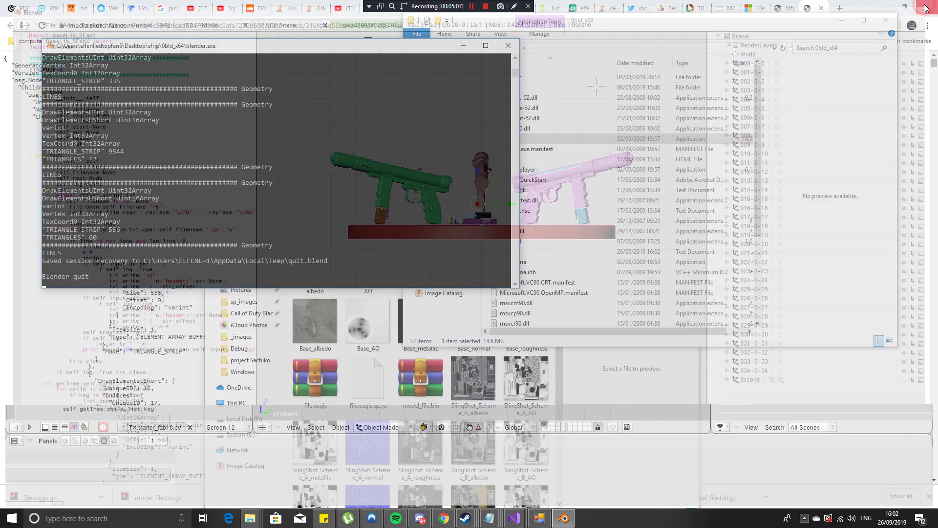
Step: Leave the Blender console and open Halo - Battle Rifle from the Weapons - Ranged collection
left_click(508, 46)
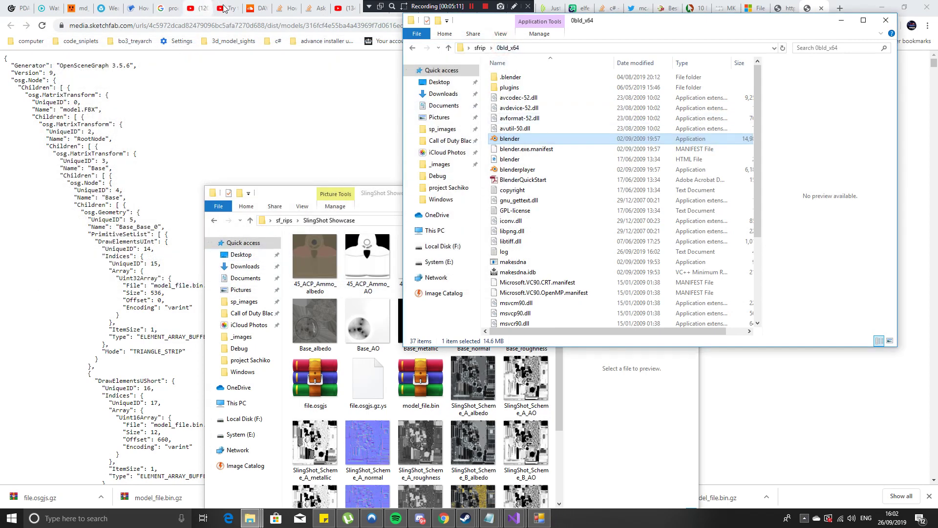
left_click(112, 9)
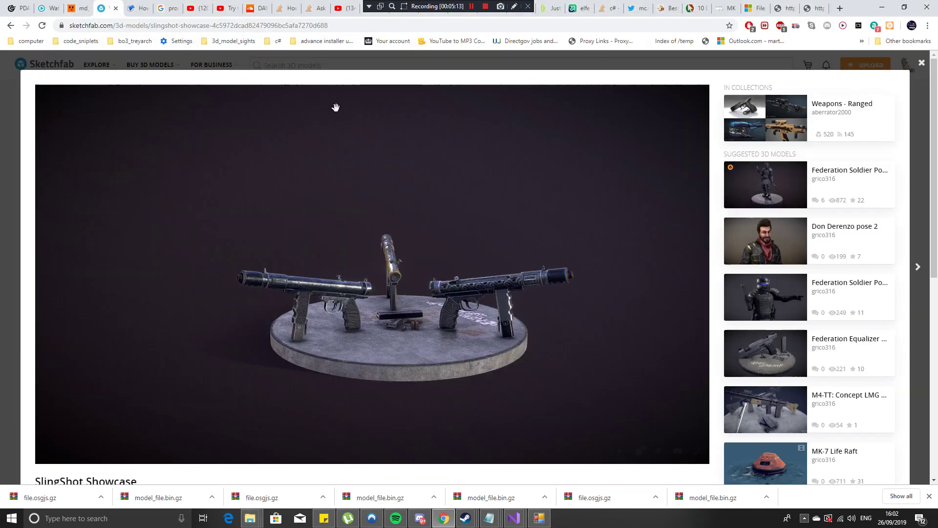
left_click(1, 123)
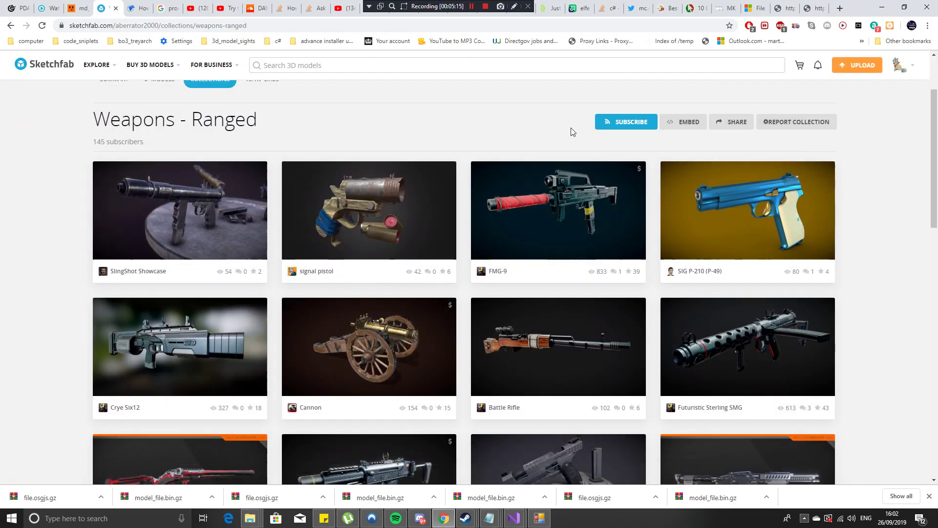
scroll(569, 130, "down", 2)
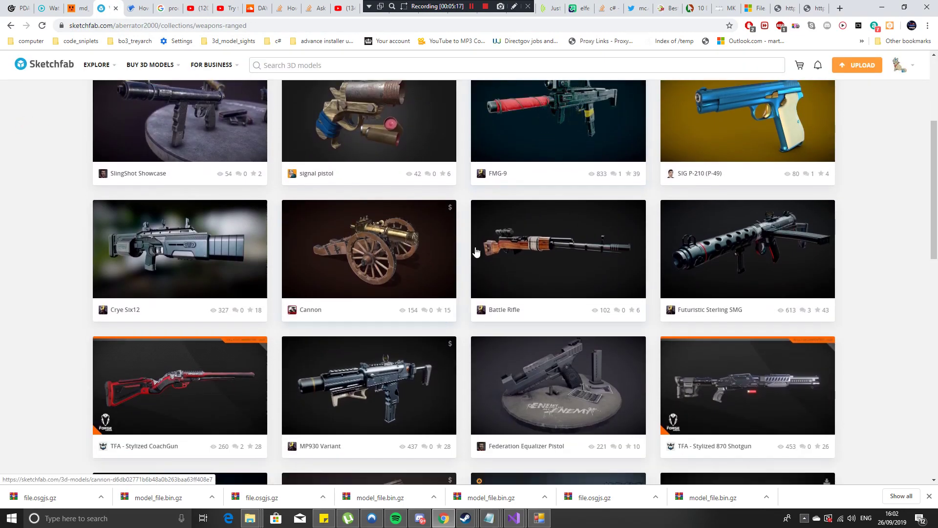
scroll(457, 248, "down", 1)
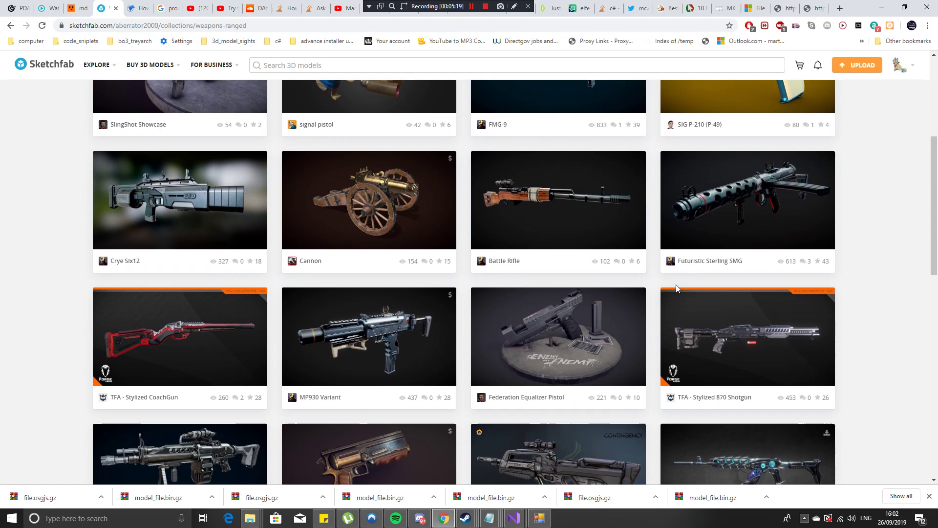
scroll(676, 286, "down", 2)
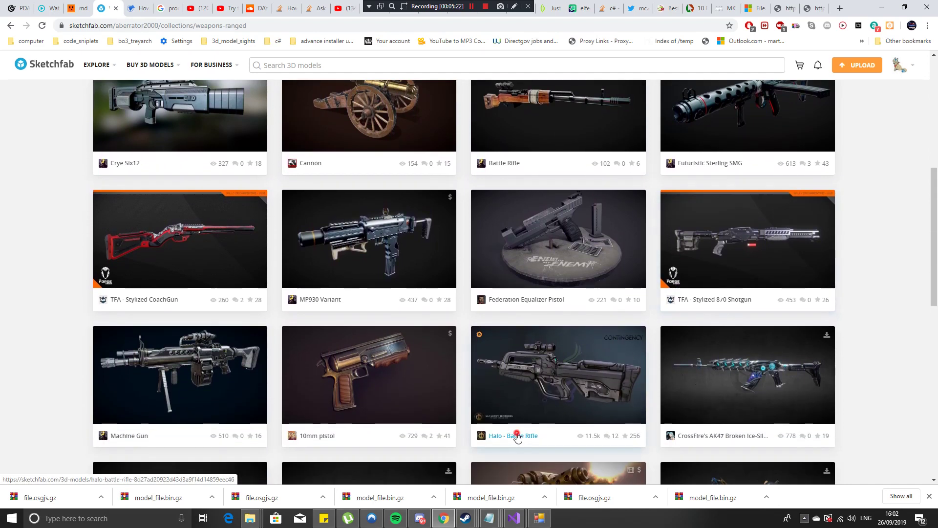
left_click(517, 436)
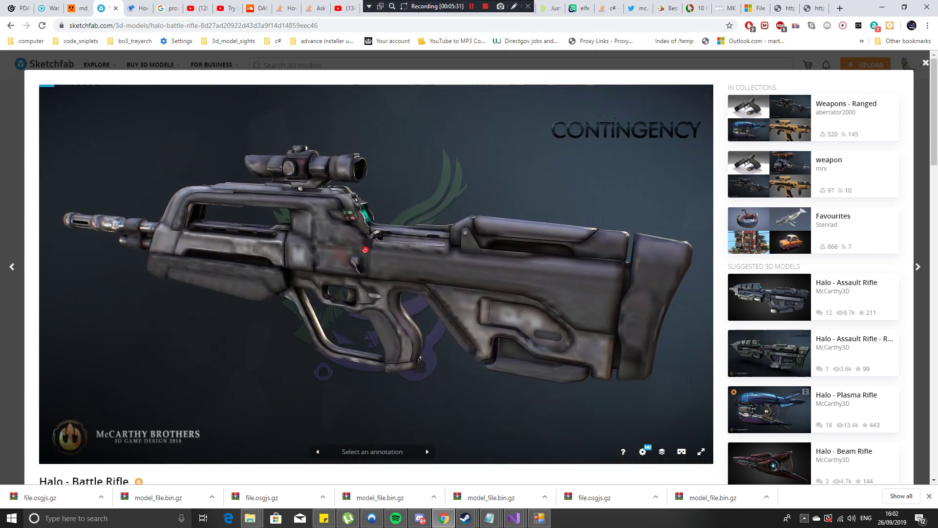
Step: Load the rifle's full-quality textures and copy the Battle Rifle page URL
left_click(334, 247)
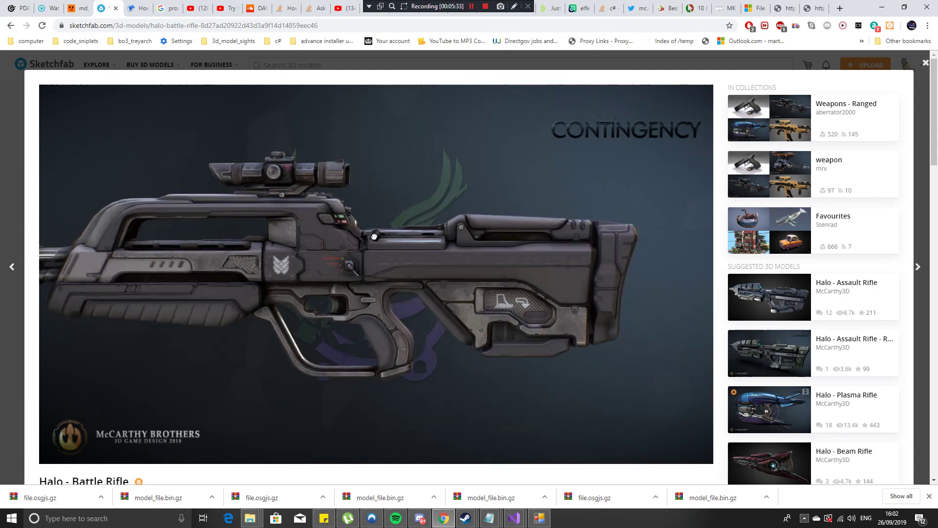
left_click(307, 27)
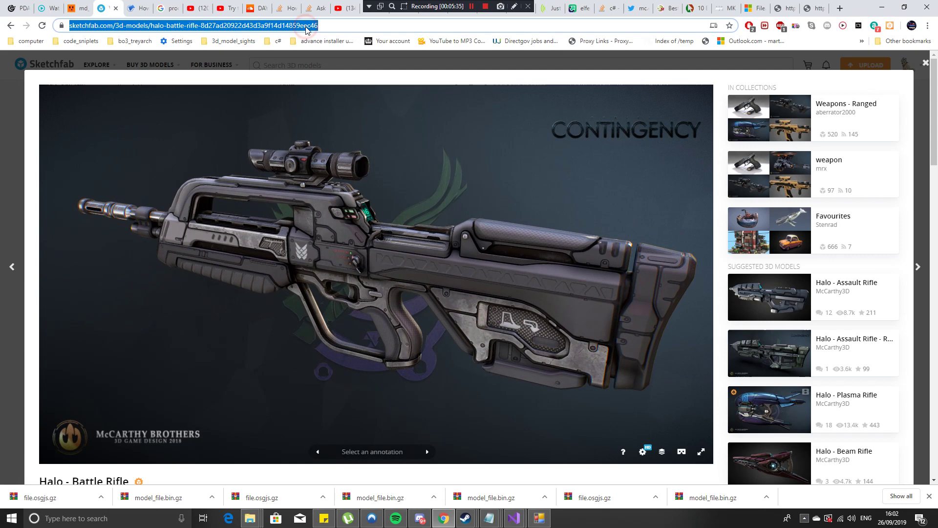
right_click(253, 27)
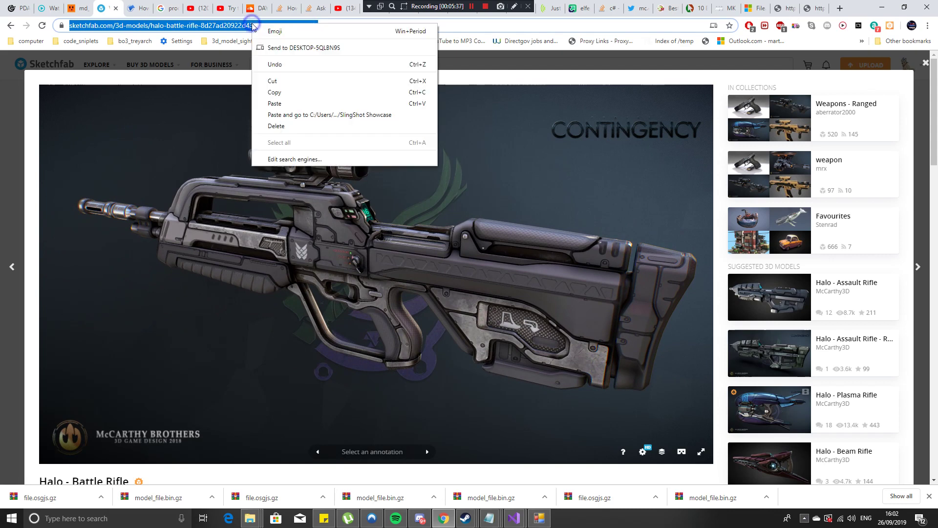
left_click(283, 93)
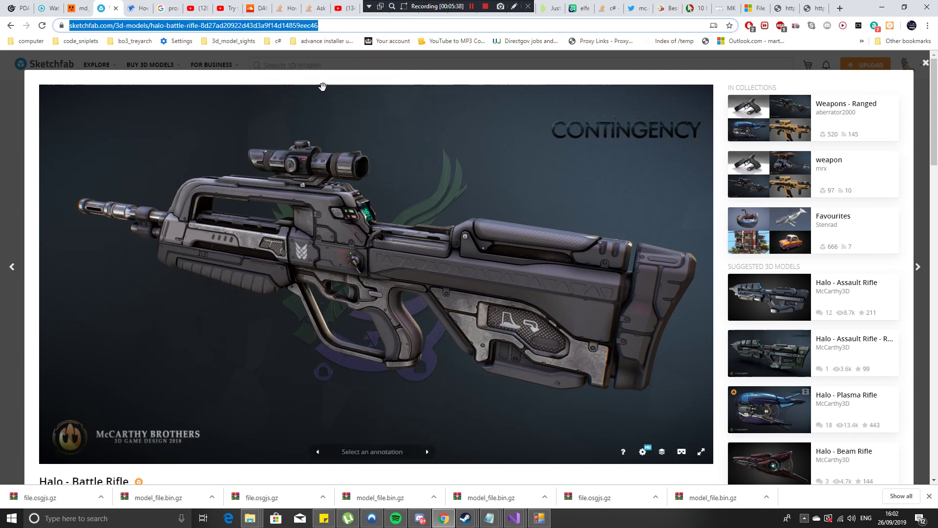
Step: Replace the slingshot URL in Project Sachiko's SketchFab Url field and start Rip Textures
left_click(539, 518)
left_click_drag(653, 154, 322, 155)
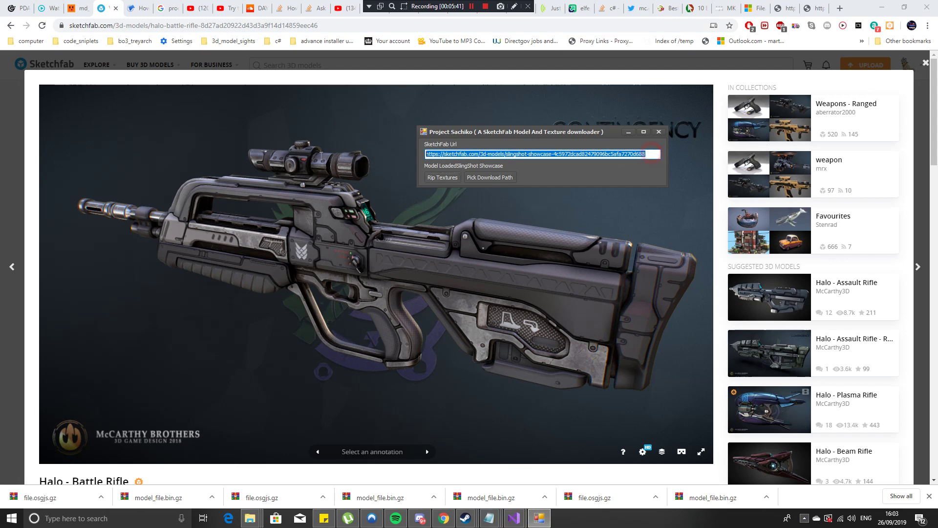
key("ctrl+v")
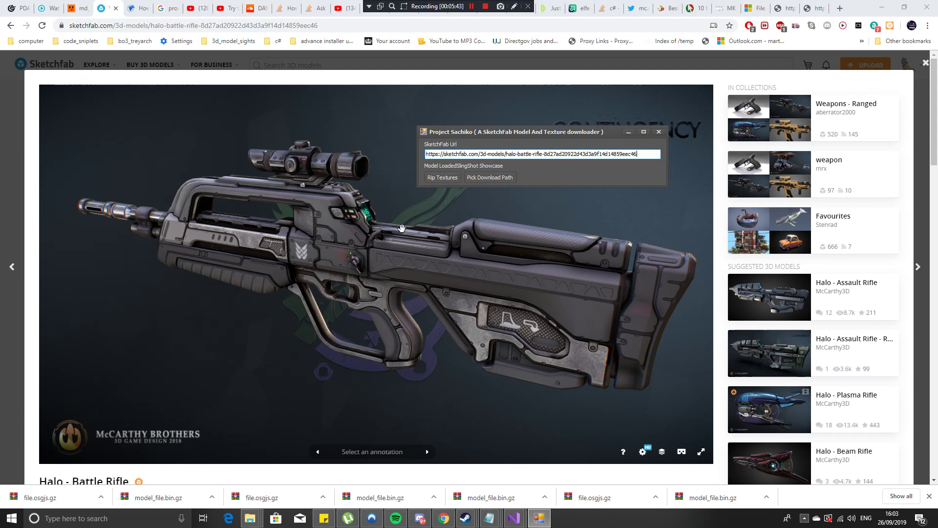
left_click(442, 177)
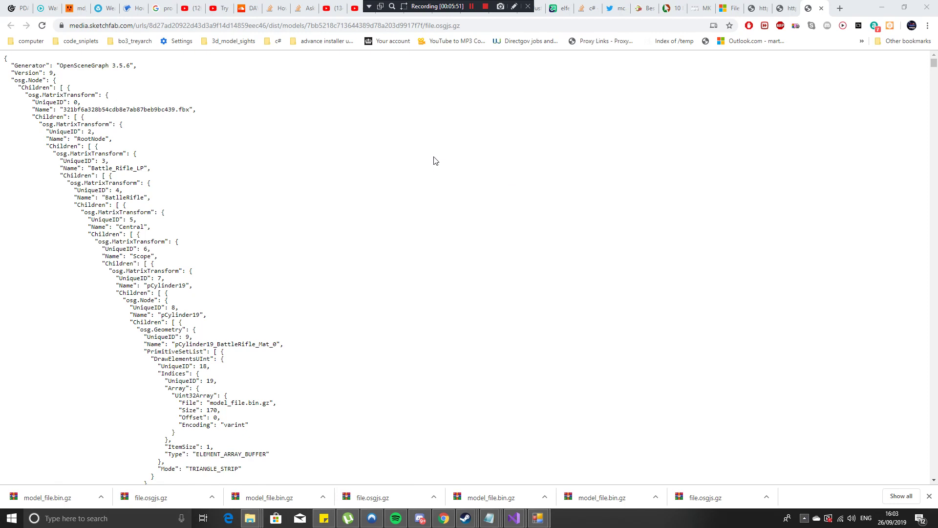
Step: Save the file.osgjs page as a file into sf_rips > Halo - Battle Rifle
right_click(411, 156)
left_click(459, 202)
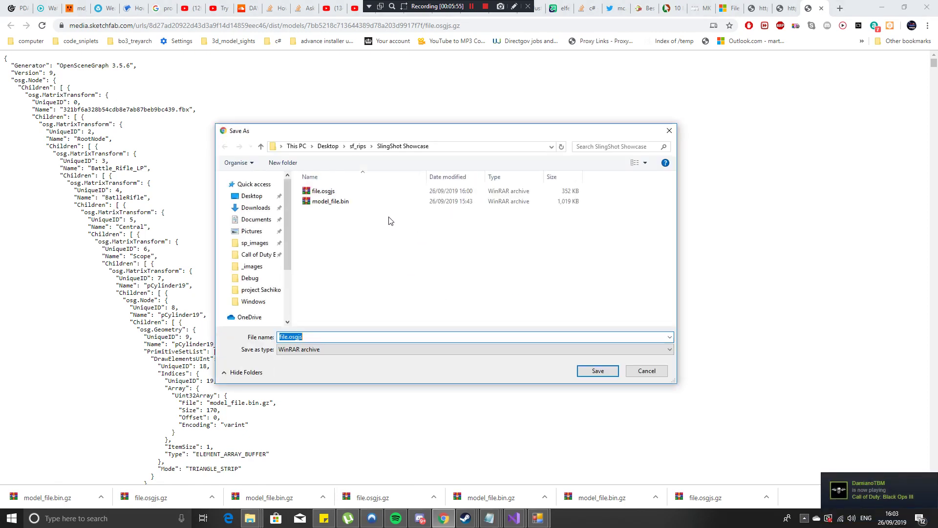
left_click(358, 146)
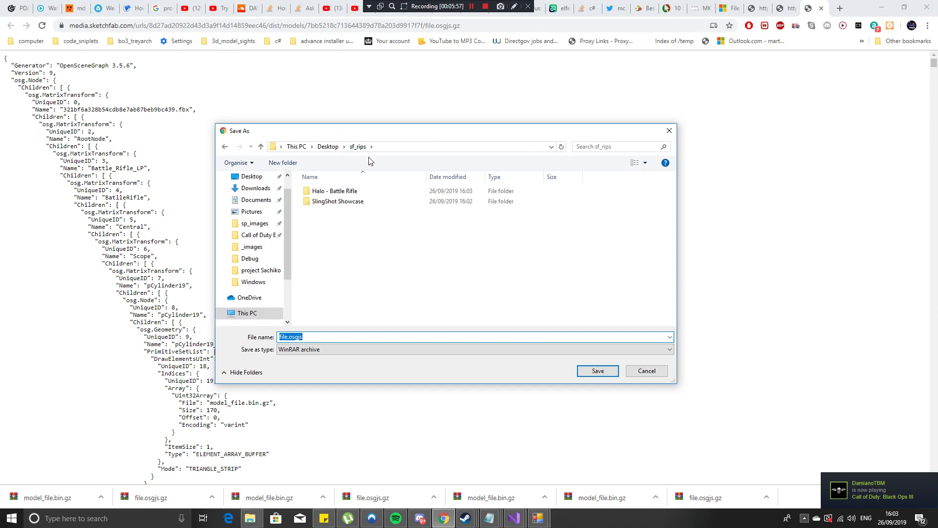
left_click(339, 192)
double_click(339, 192)
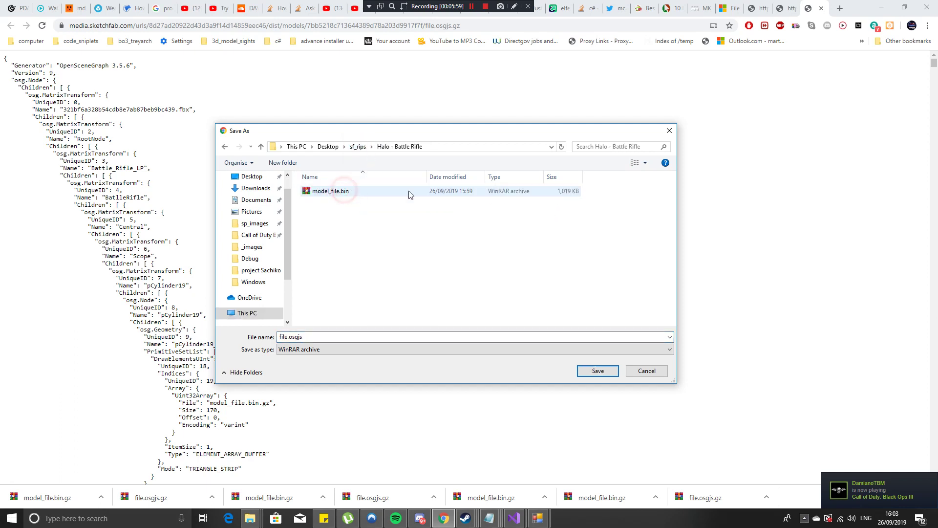
left_click(592, 372)
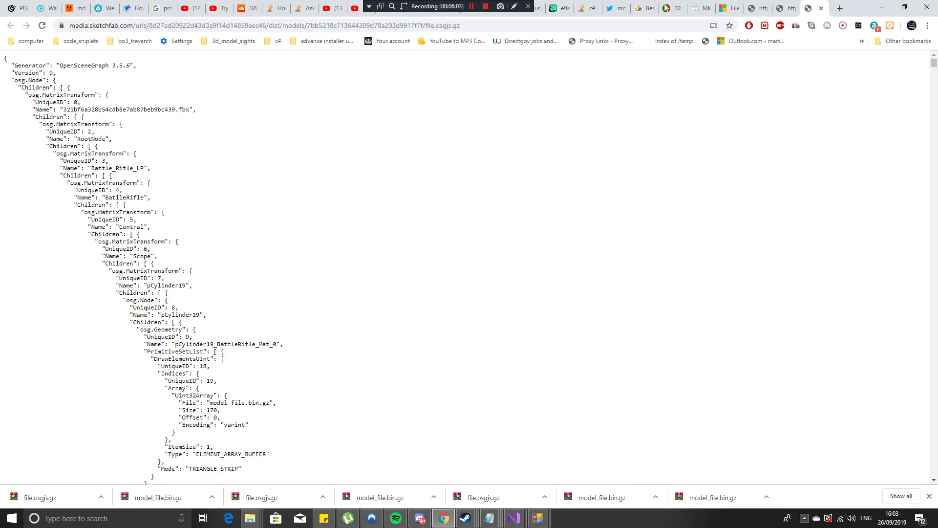
Step: Check the downloader's progress, then switch to the SlingShot Showcase Explorer window
mouse_move(543, 519)
left_click(582, 483)
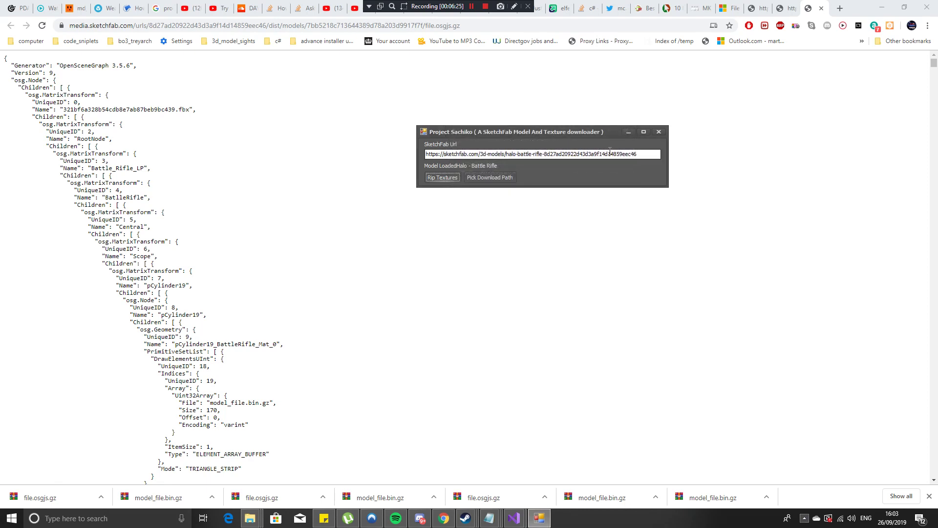
left_click(250, 518)
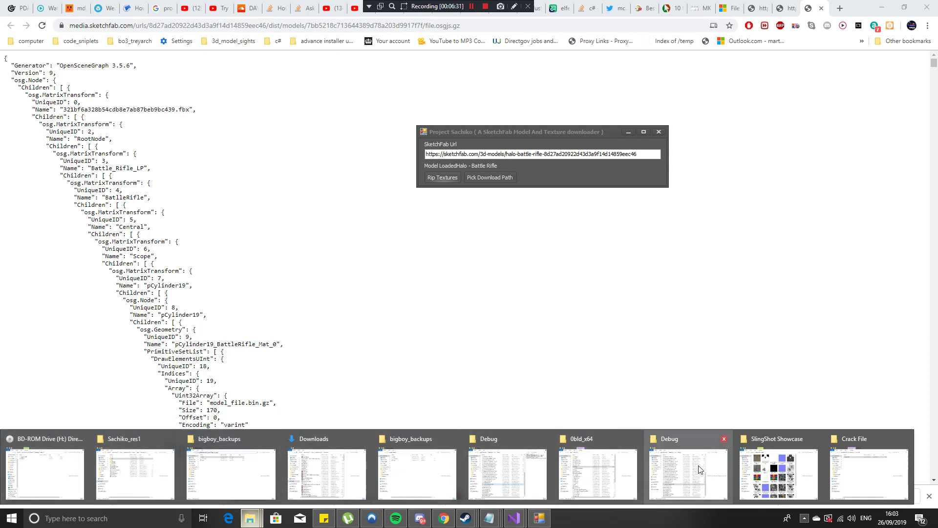
mouse_move(689, 471)
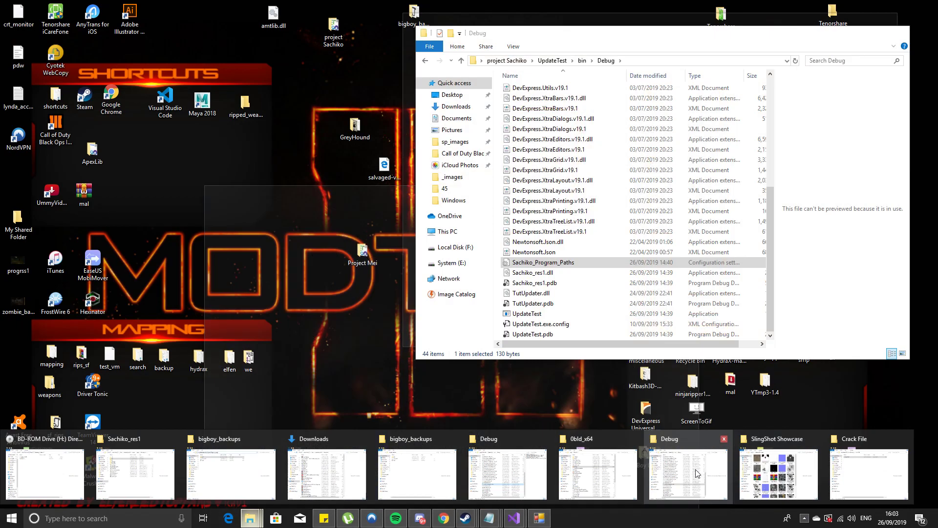
mouse_move(756, 467)
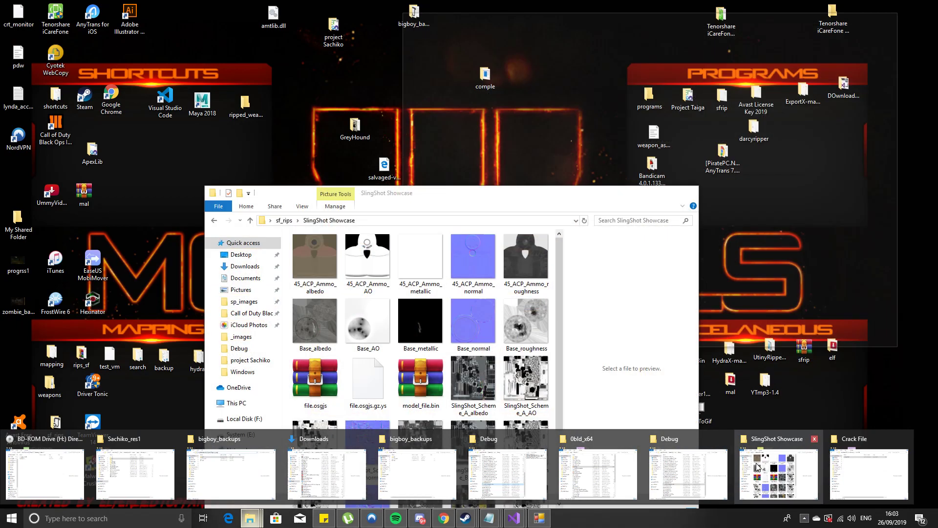
left_click(756, 467)
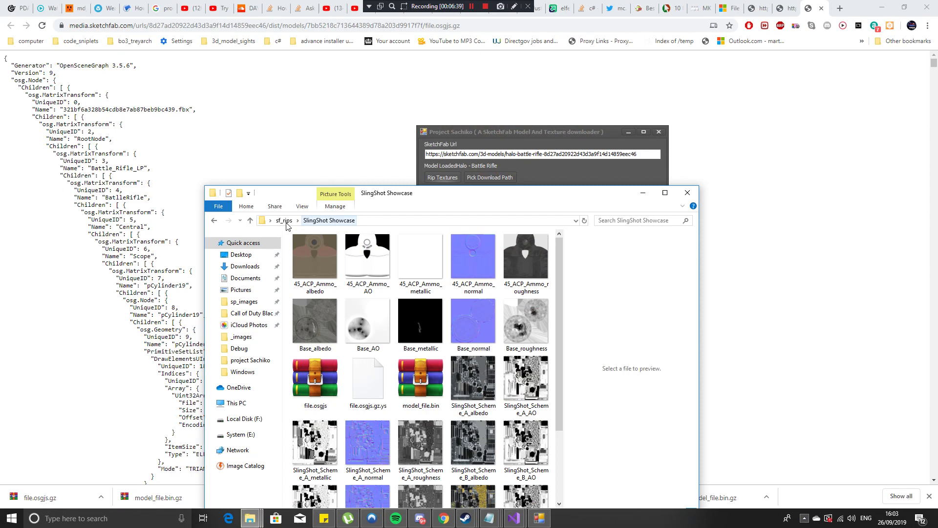
Step: Browse to sf_rips > Halo - Battle Rifle and review its textures, file.osgjs and model_file.bin
left_click(285, 221)
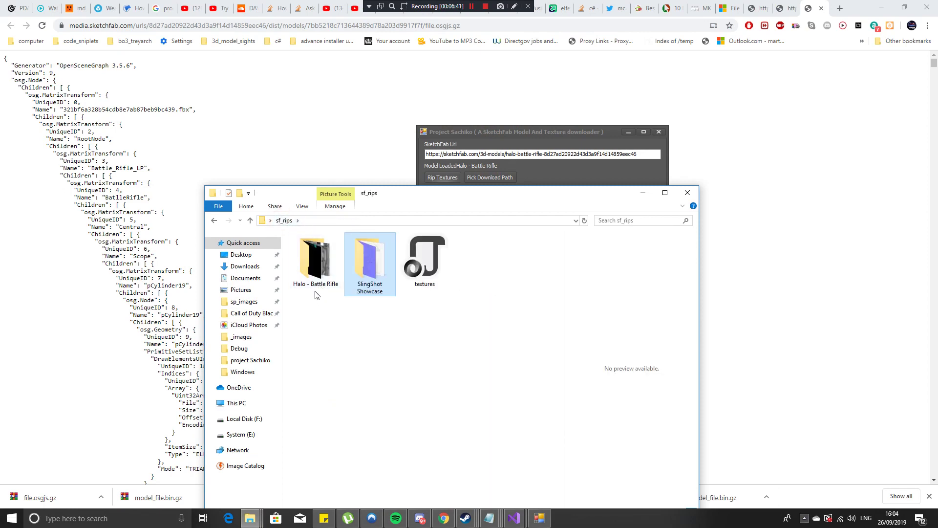
left_click(320, 274)
double_click(322, 267)
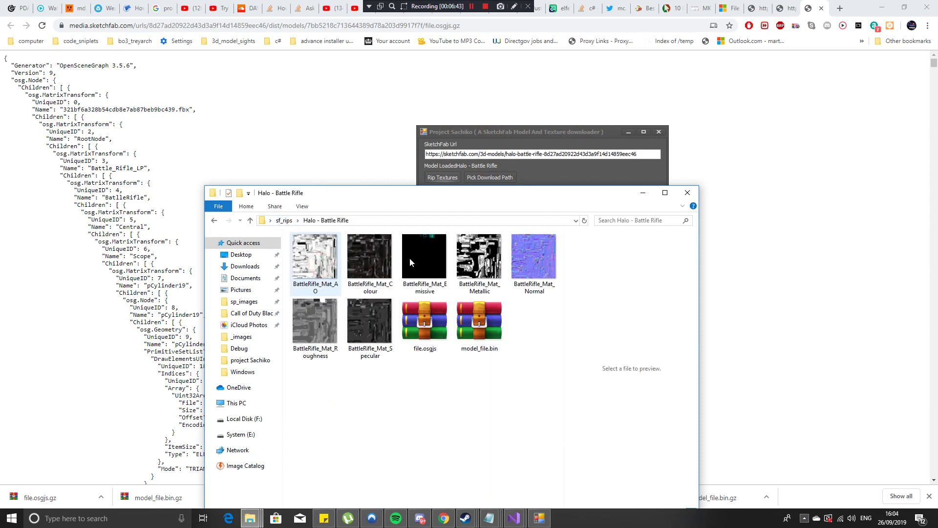
left_click(424, 324)
key("Right")
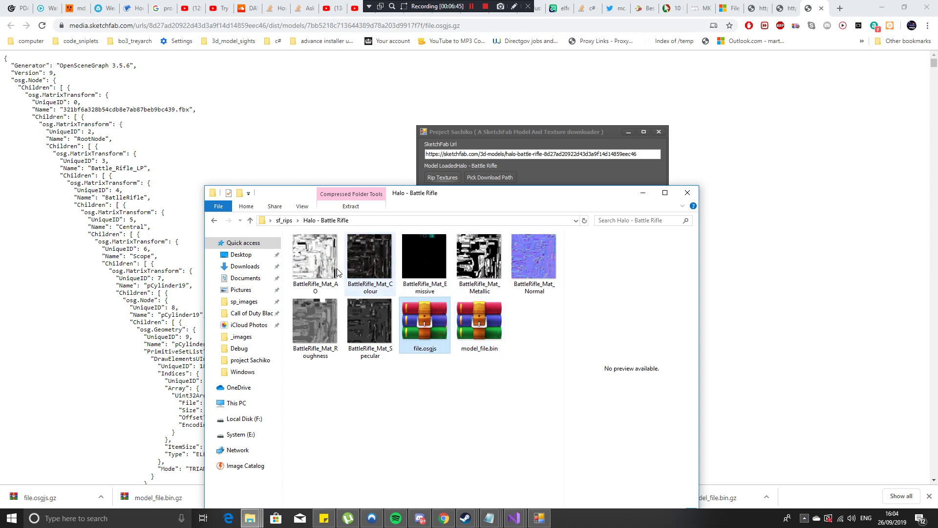
left_click(462, 401)
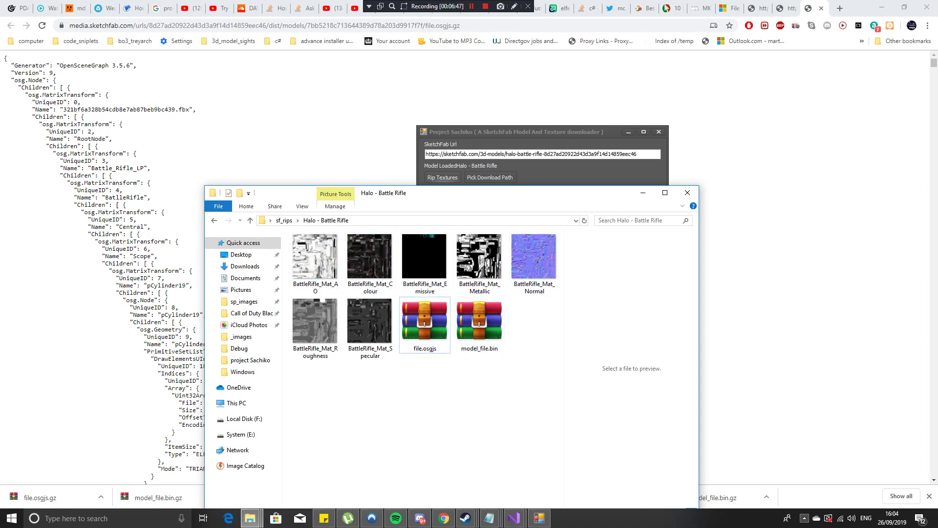
mouse_move(249, 521)
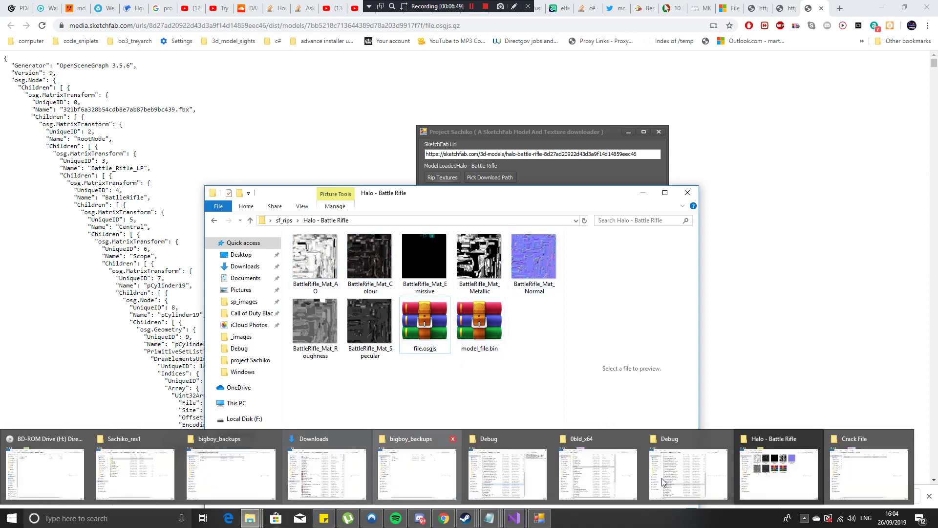
Step: Launch Blender 2.49 from 0bld_x64 and run the import script
left_click(600, 464)
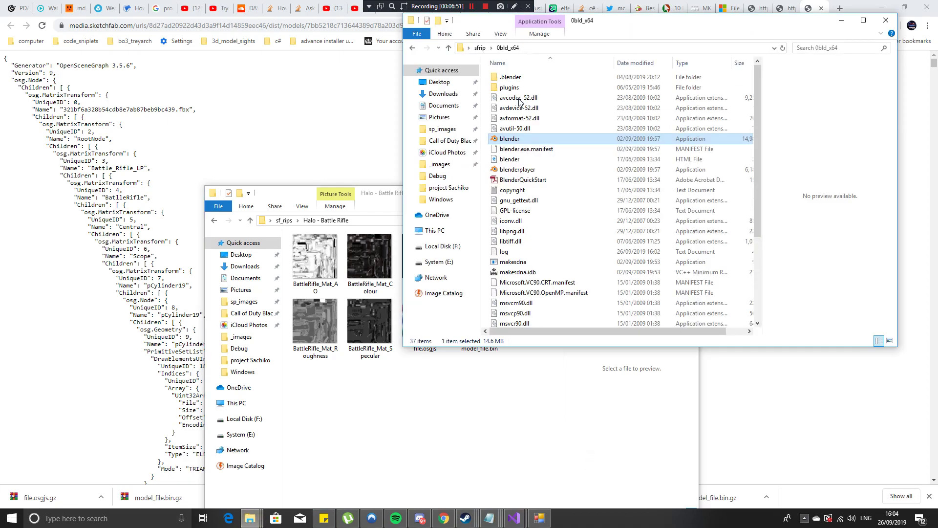
double_click(521, 139)
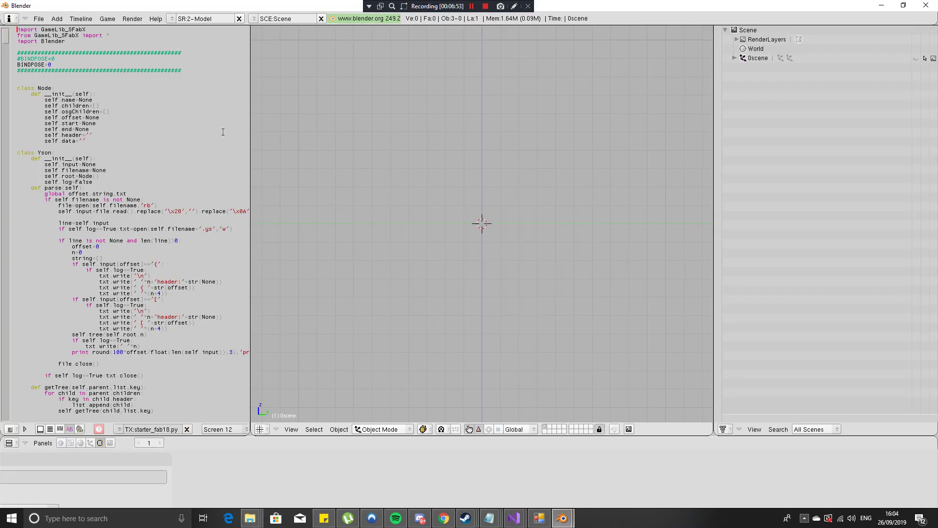
right_click(154, 110)
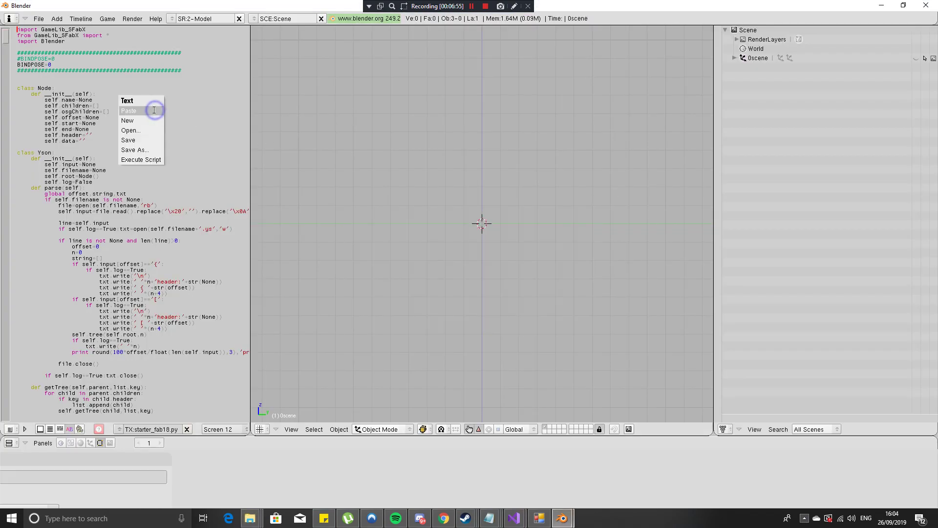
left_click(151, 159)
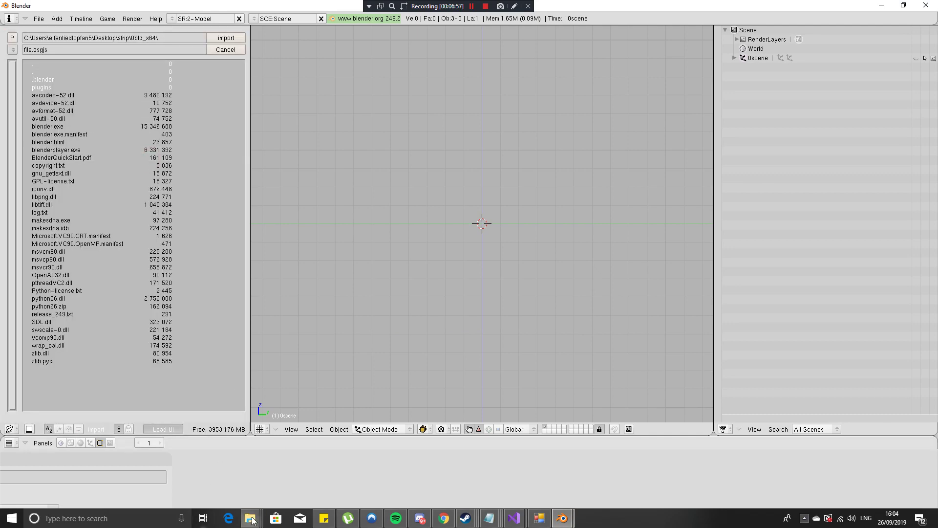
Step: Copy the Halo - Battle Rifle folder path from Explorer's address bar
mouse_move(250, 518)
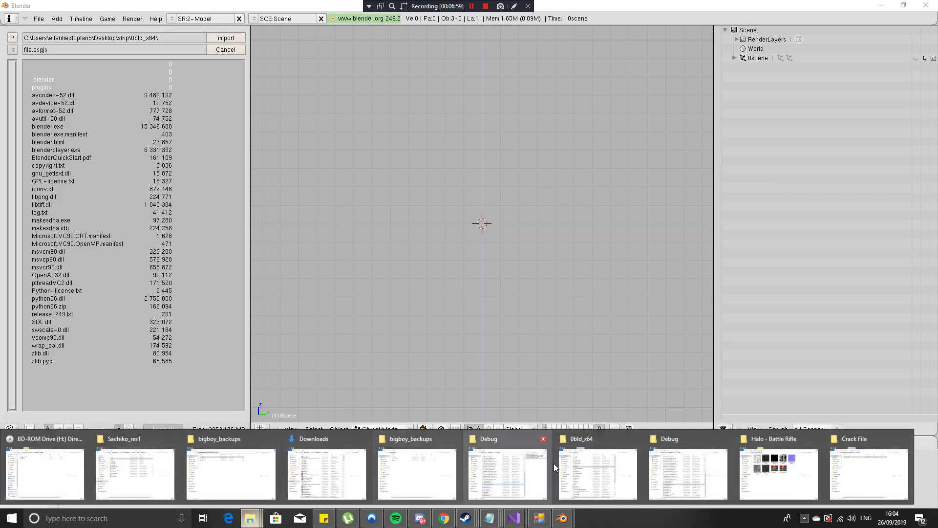
mouse_move(680, 474)
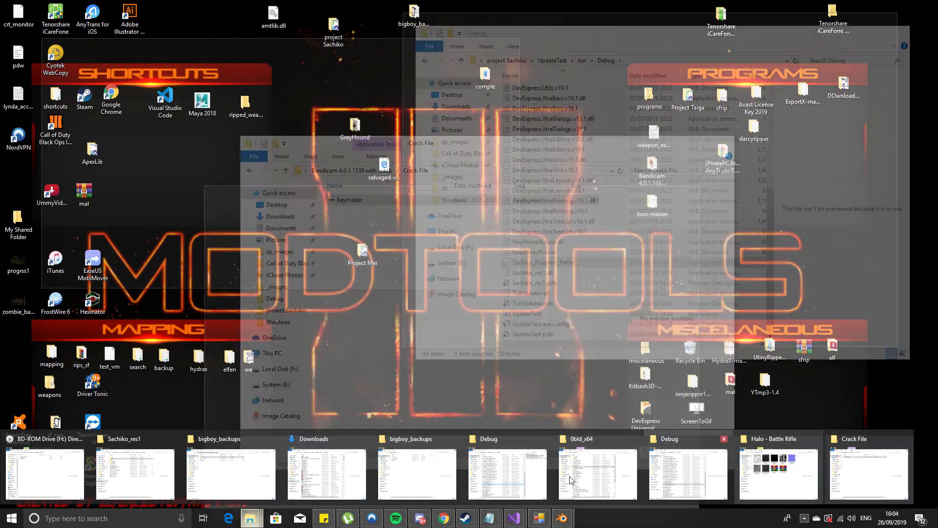
mouse_move(293, 451)
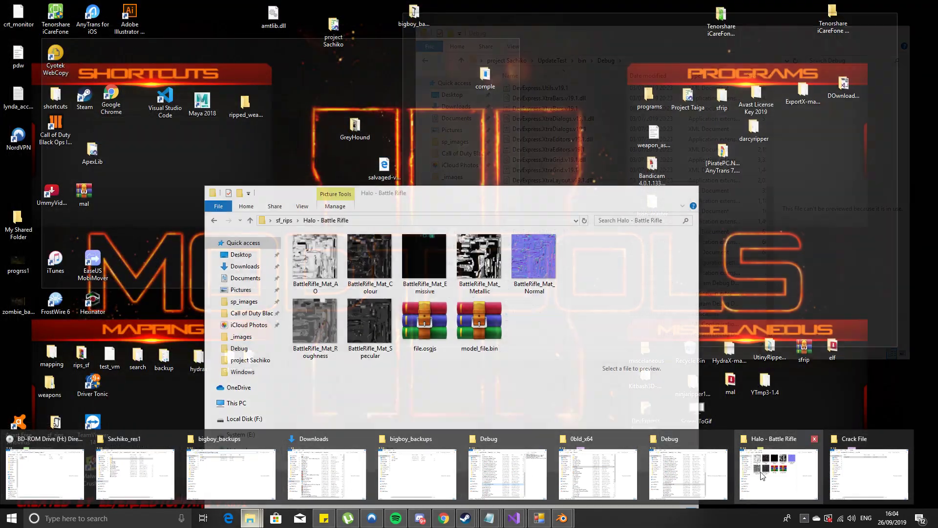
left_click(762, 475)
left_click(454, 220)
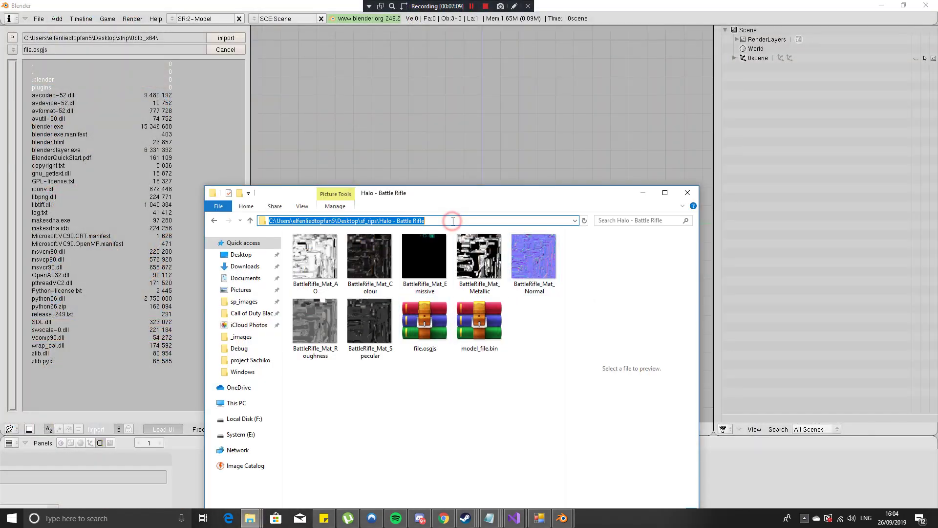
right_click(454, 221)
left_click(475, 253)
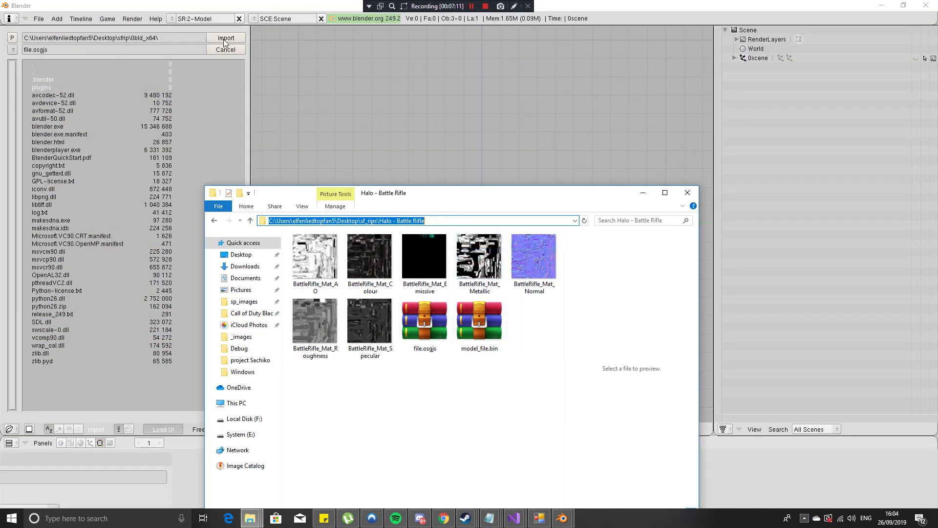
Step: Set the script's directory to the rip folder and import file.osgjs.gz
left_click(177, 37)
key("ctrl+v")
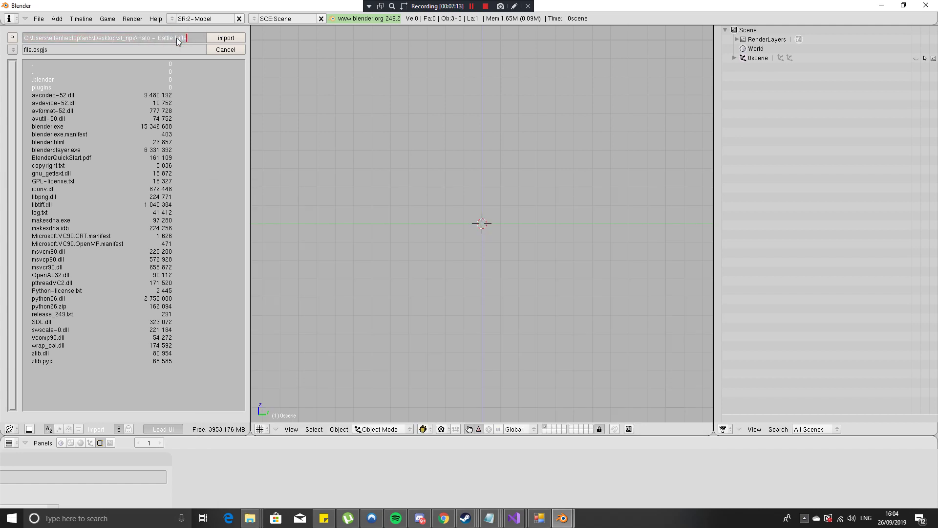
key("Return")
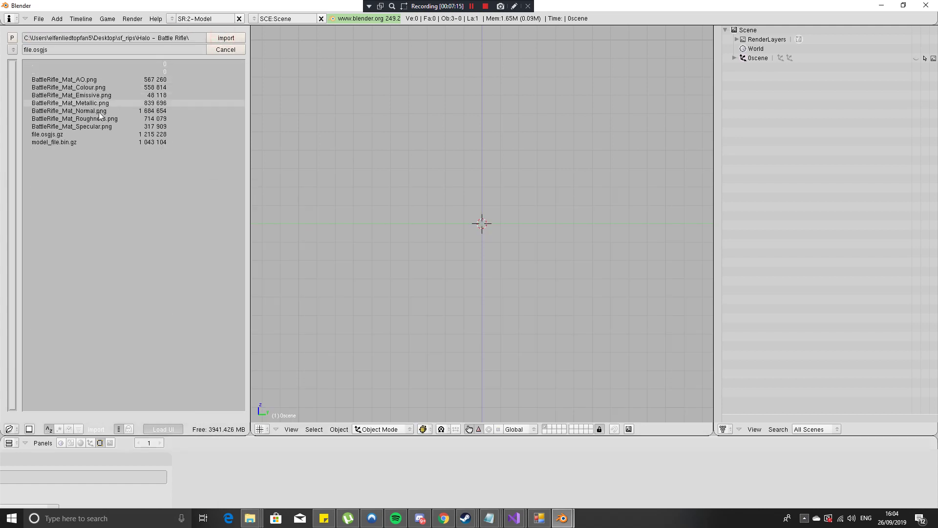
left_click(49, 134)
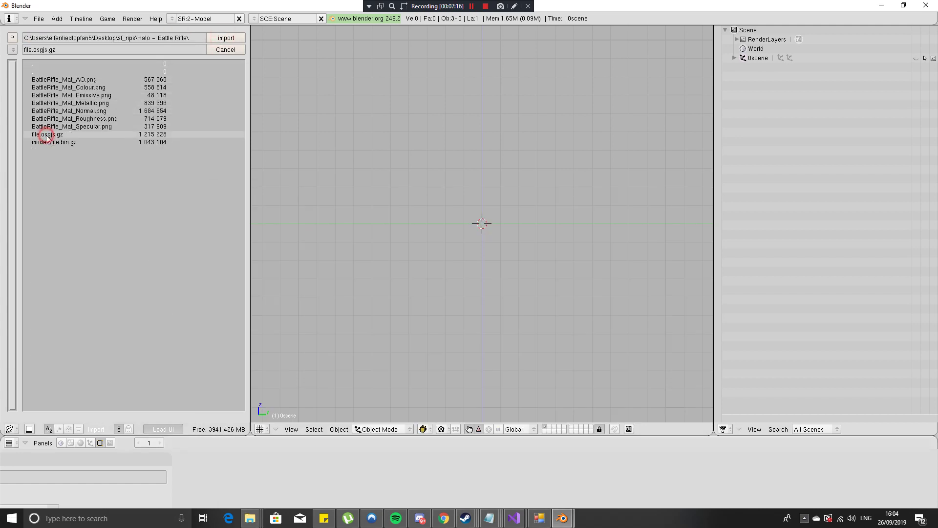
left_click(220, 39)
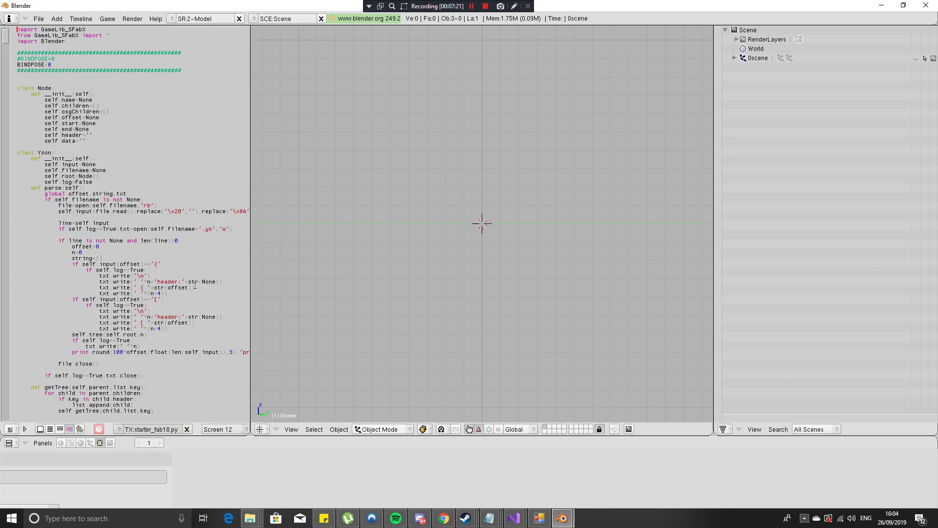
Step: Copy model_file.bin from the Downloads folder
left_click(250, 518)
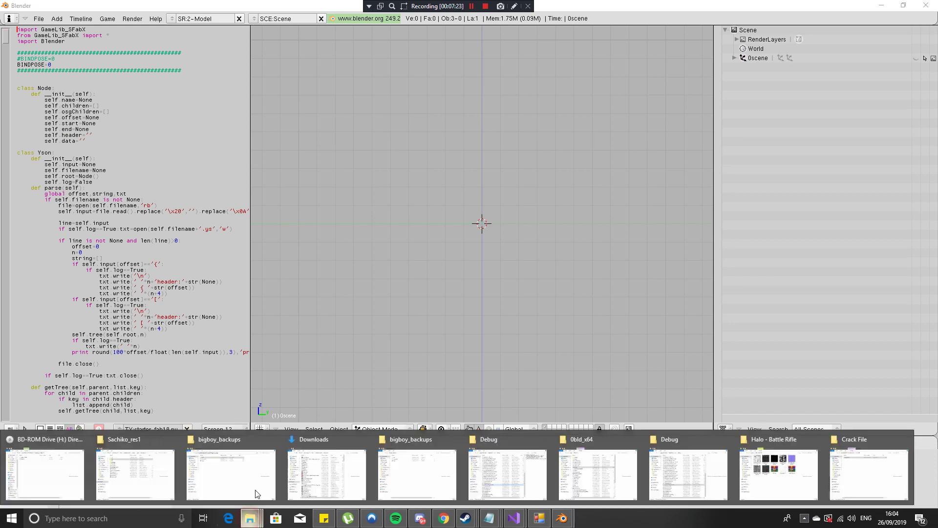
left_click(318, 462)
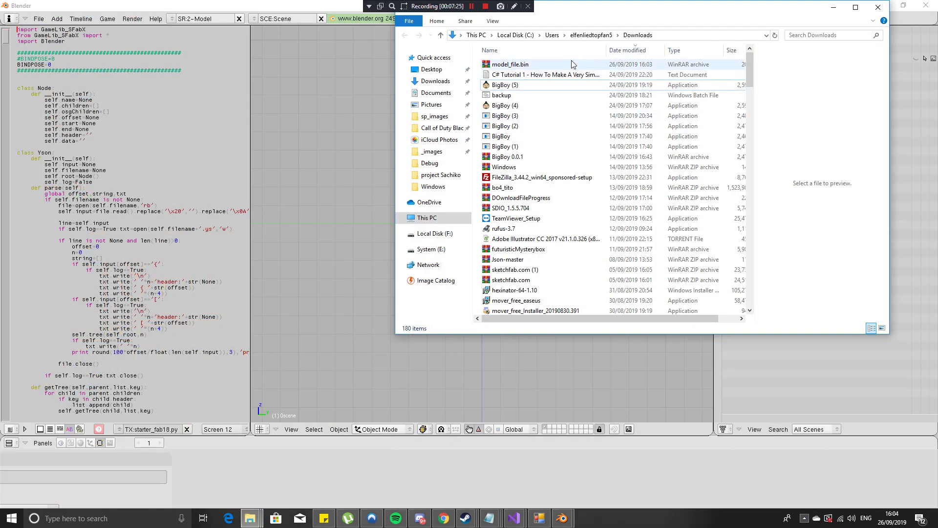
left_click(569, 64)
right_click(549, 64)
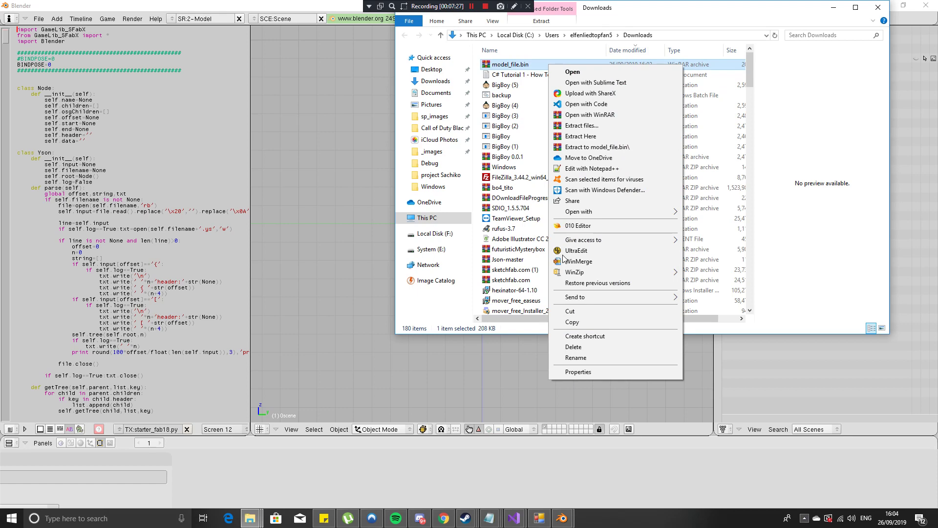
left_click(571, 323)
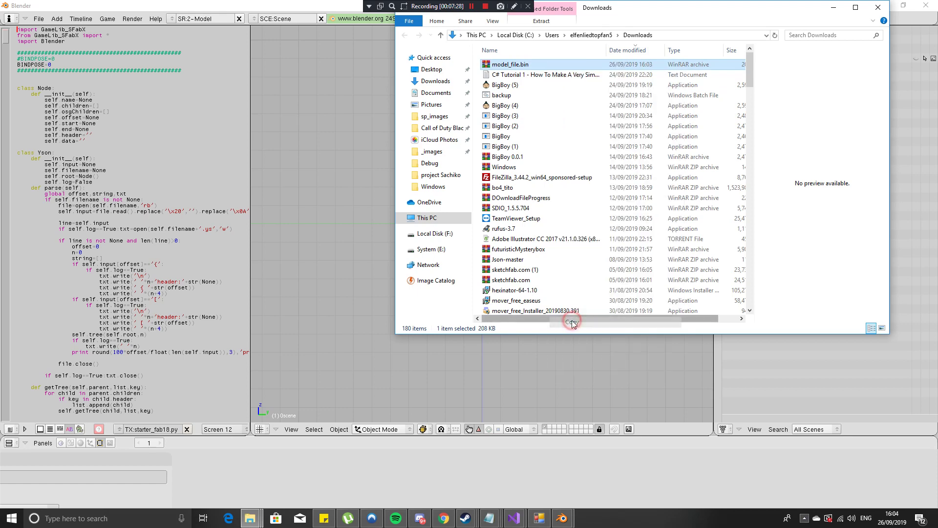
Step: Paste model_file.bin into Halo - Battle Rifle, replacing the existing file
left_click(250, 518)
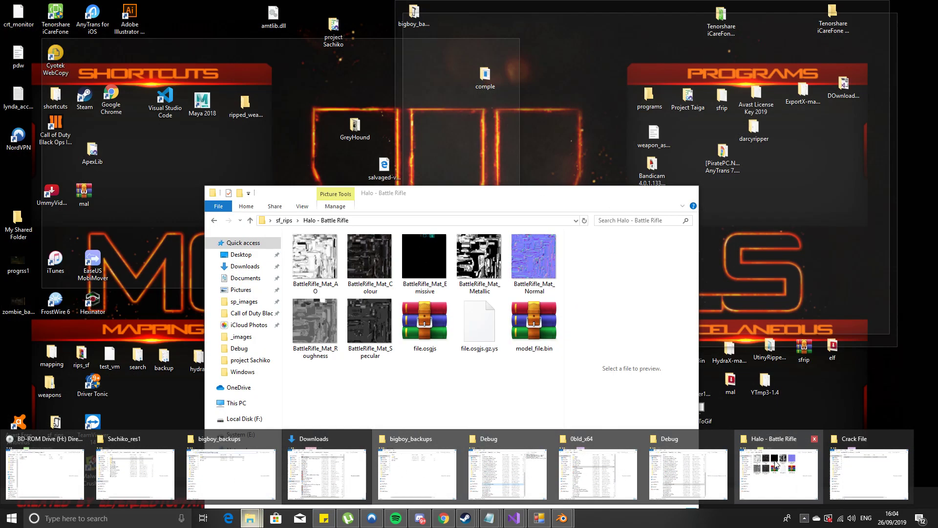
left_click(776, 464)
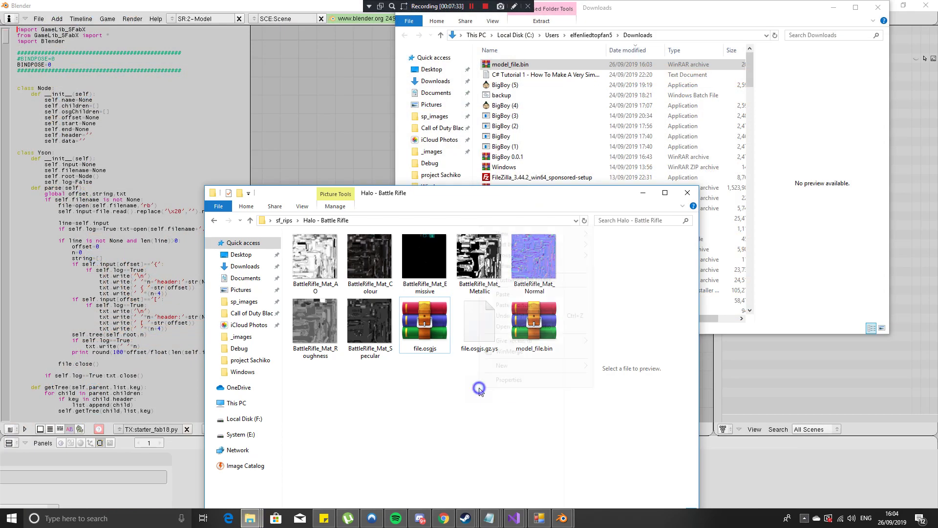
right_click(480, 387)
left_click(503, 294)
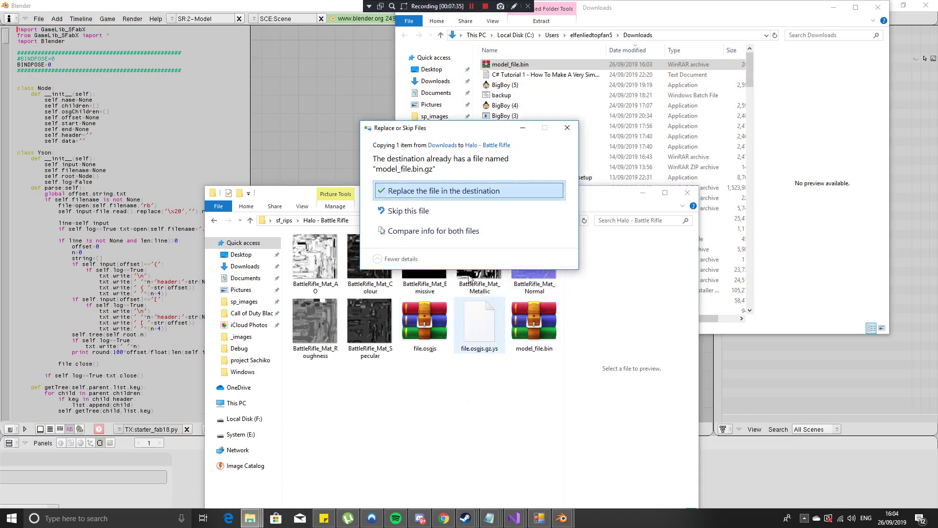
left_click(440, 189)
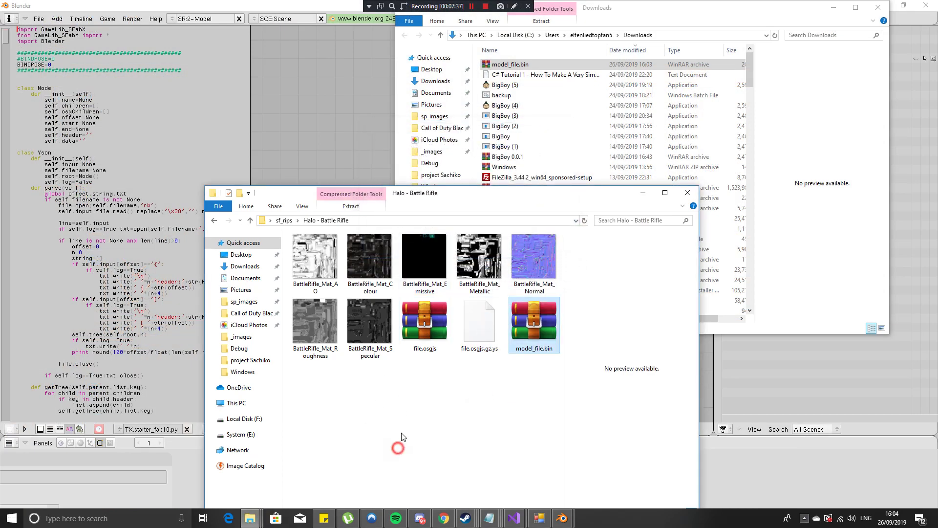
Step: Rerun the import script and grab the Halo - Battle Rifle folder path from Explorer
left_click(189, 111)
right_click(186, 110)
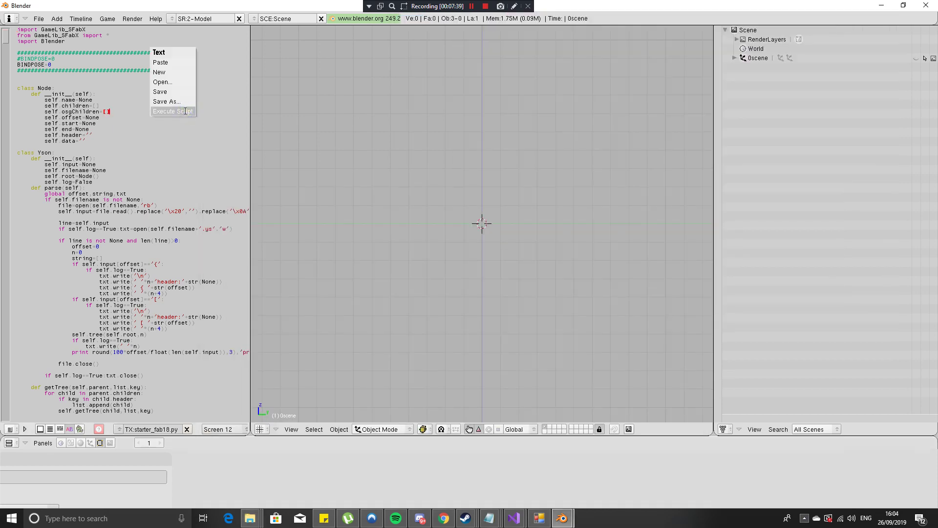
left_click(186, 111)
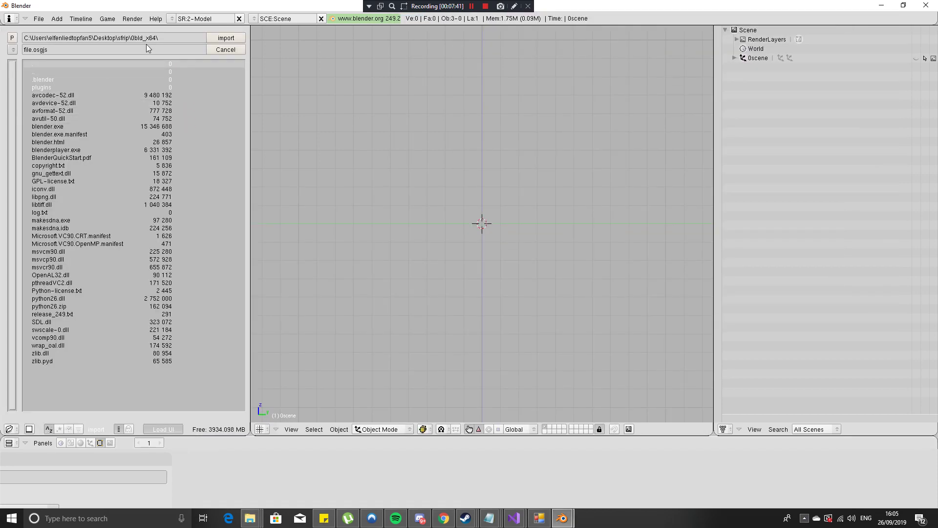
left_click(173, 39)
left_click(250, 518)
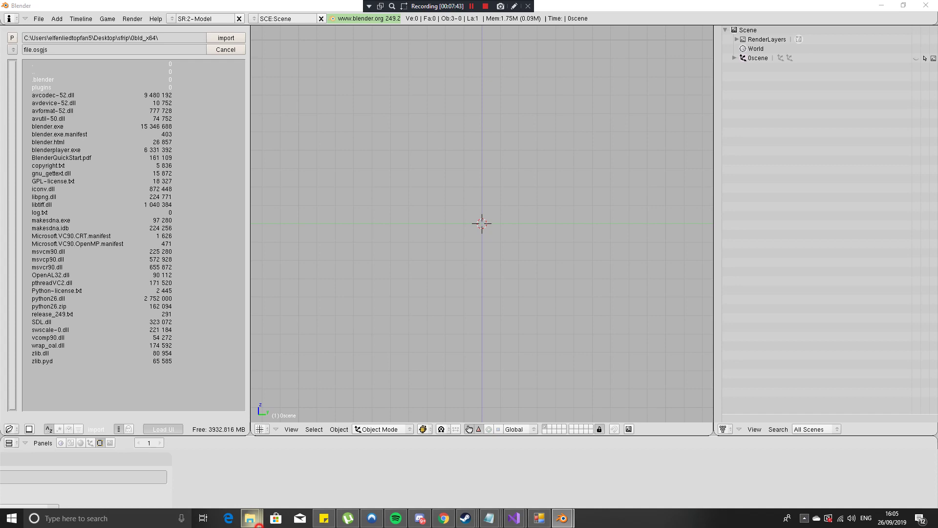
left_click(806, 462)
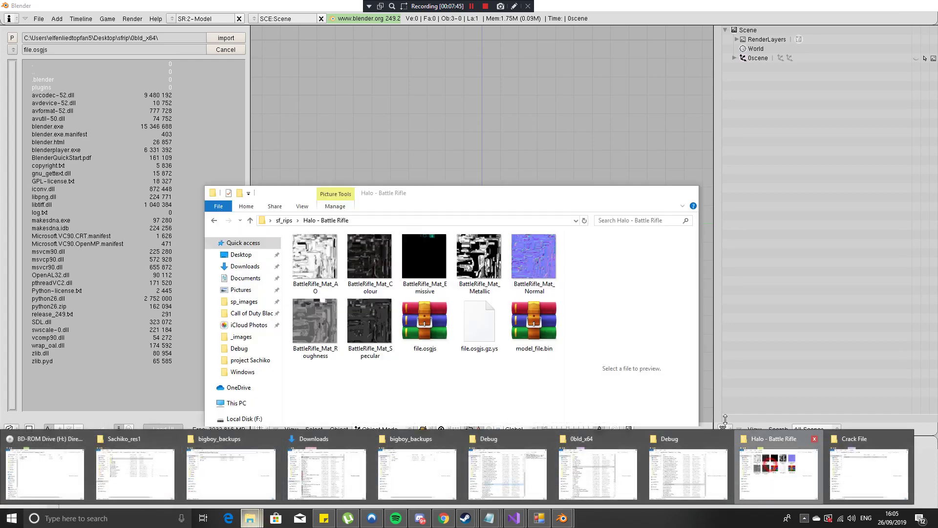
left_click(404, 221)
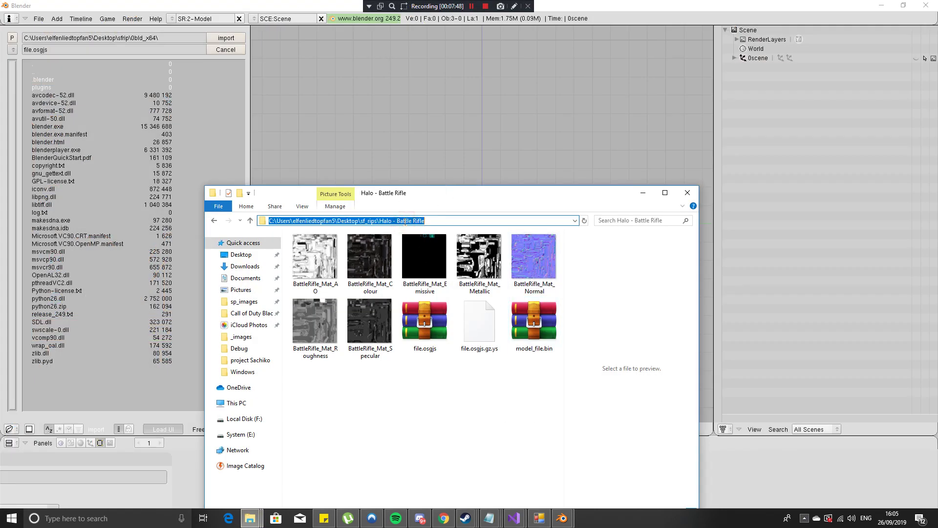
Step: Import file.osgjs.gz from the rip folder and zoom to show the whole rifle
left_click(166, 37)
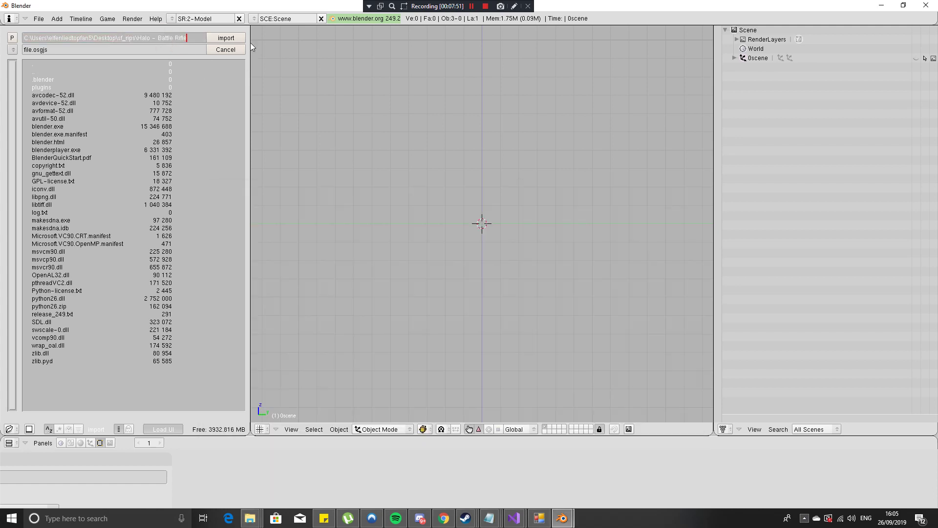
key("ctrl+v")
key("Return")
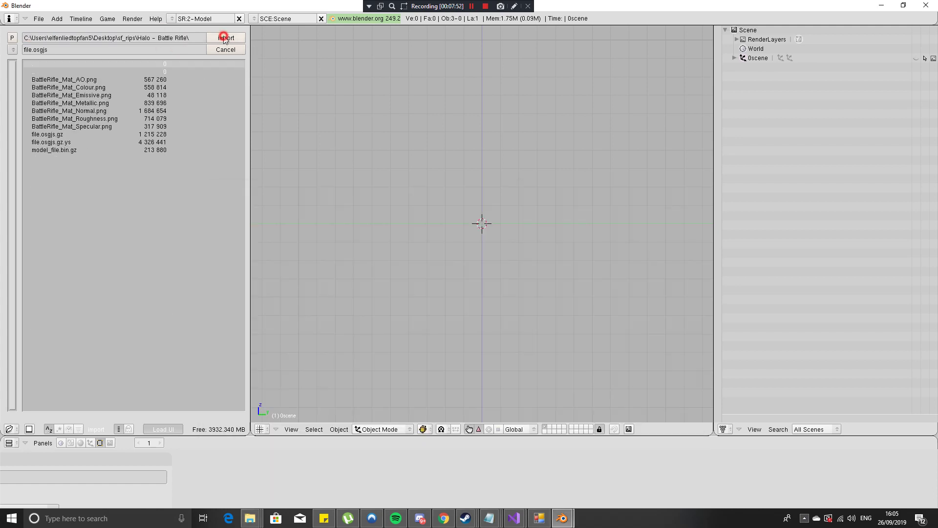
left_click(65, 131)
left_click(229, 38)
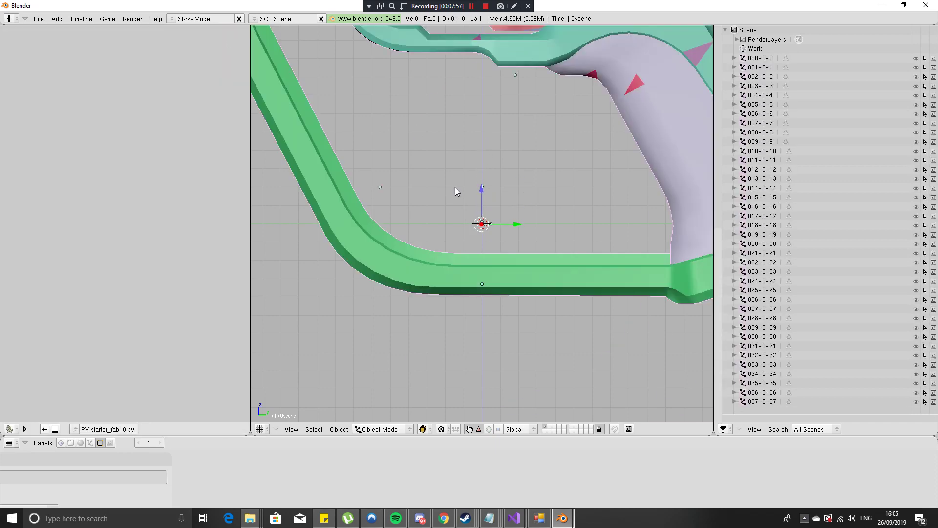
scroll(472, 192, "down", 5)
scroll(471, 193, "up", 2)
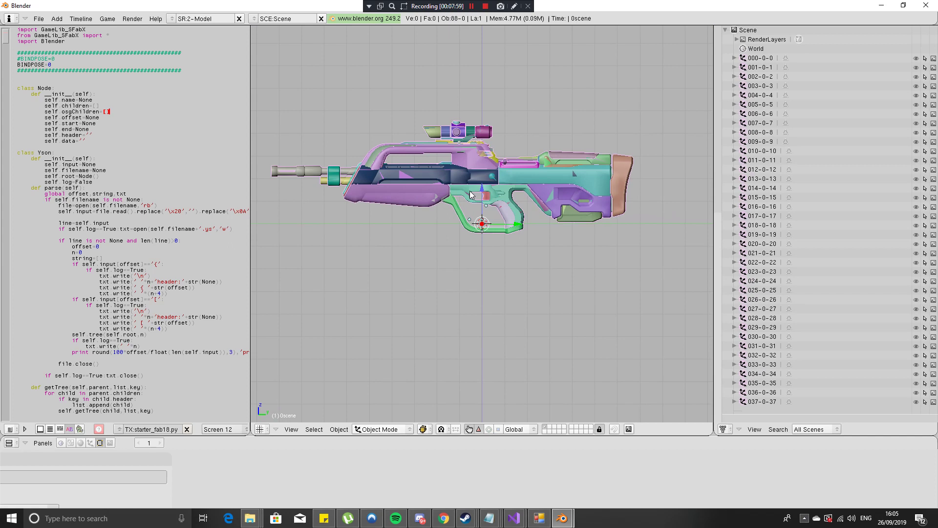